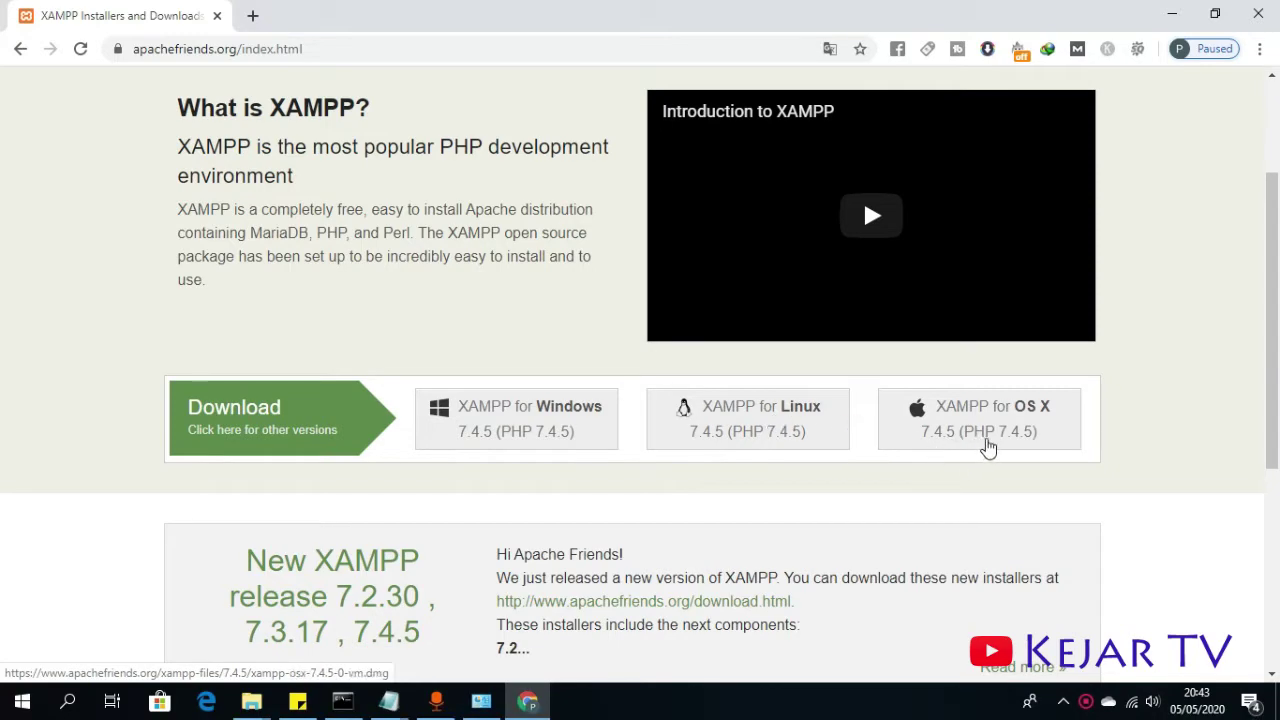
scroll(527, 497, down, 2)
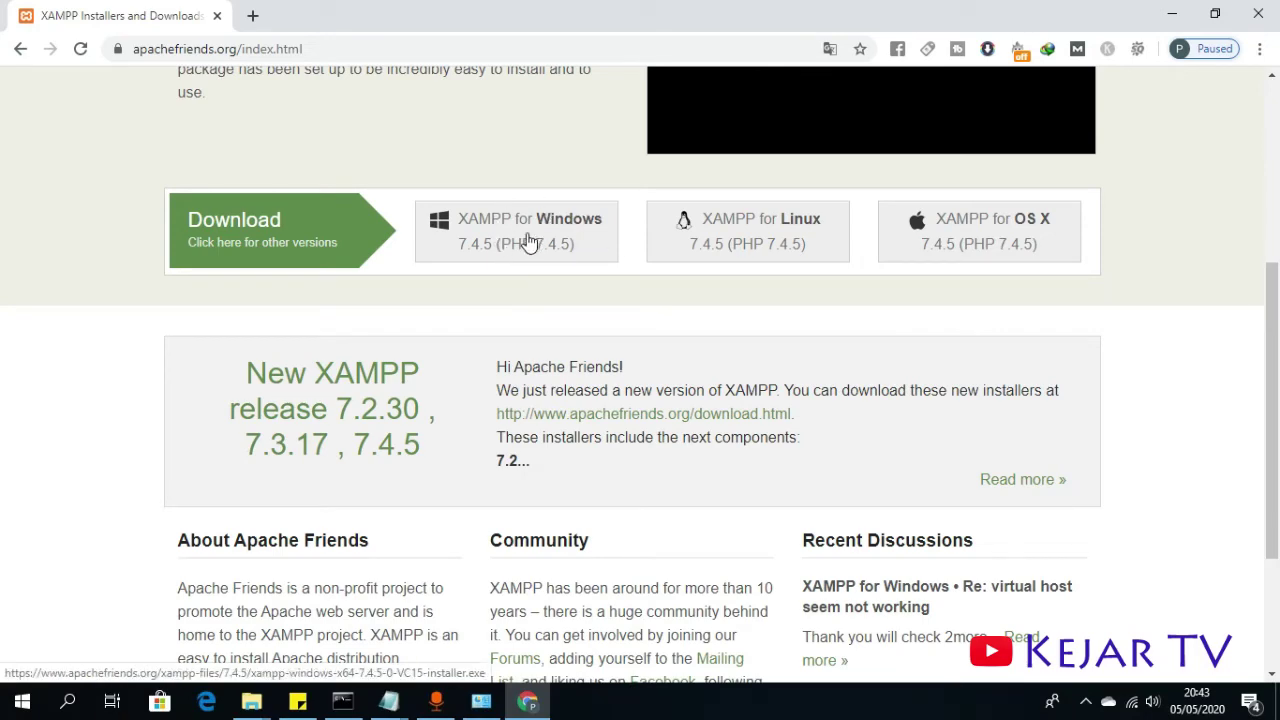
scroll(651, 500, down, 2)
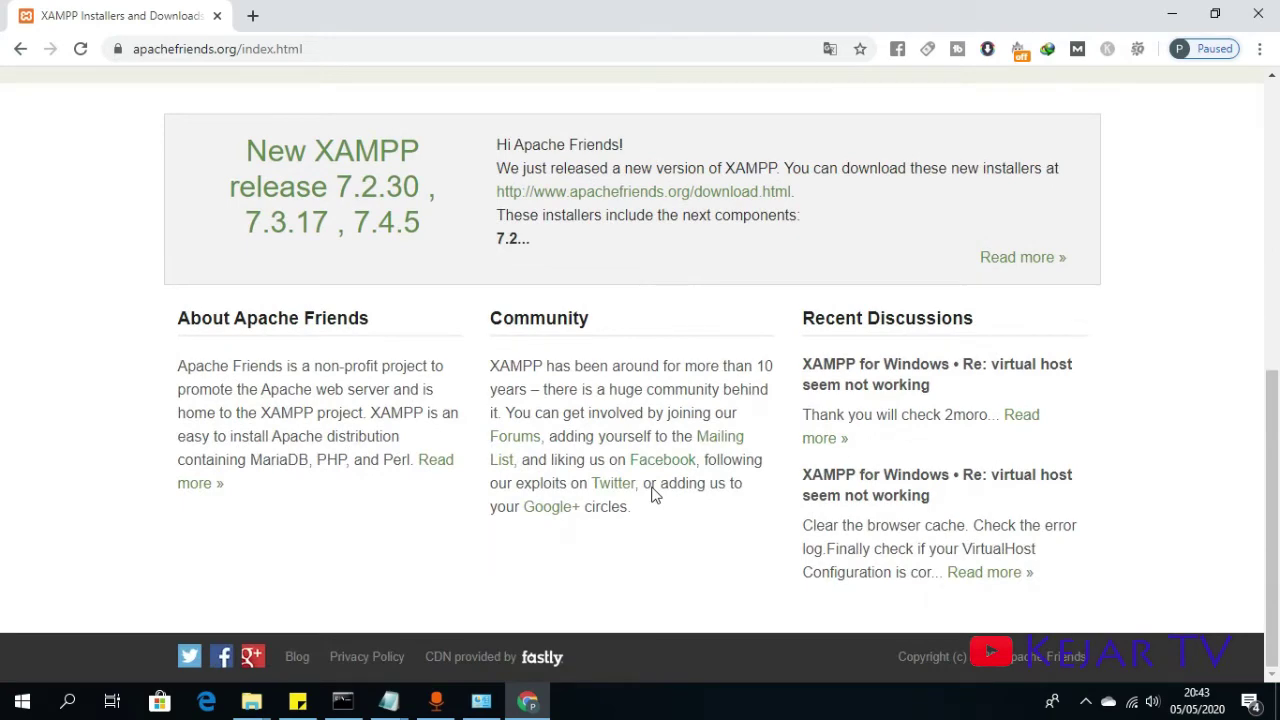
- Search the computer for xampp and open the file location of xampp-windows-x64-7.3.8-2-VC15-installer.exe
key(super)
text(xampp)
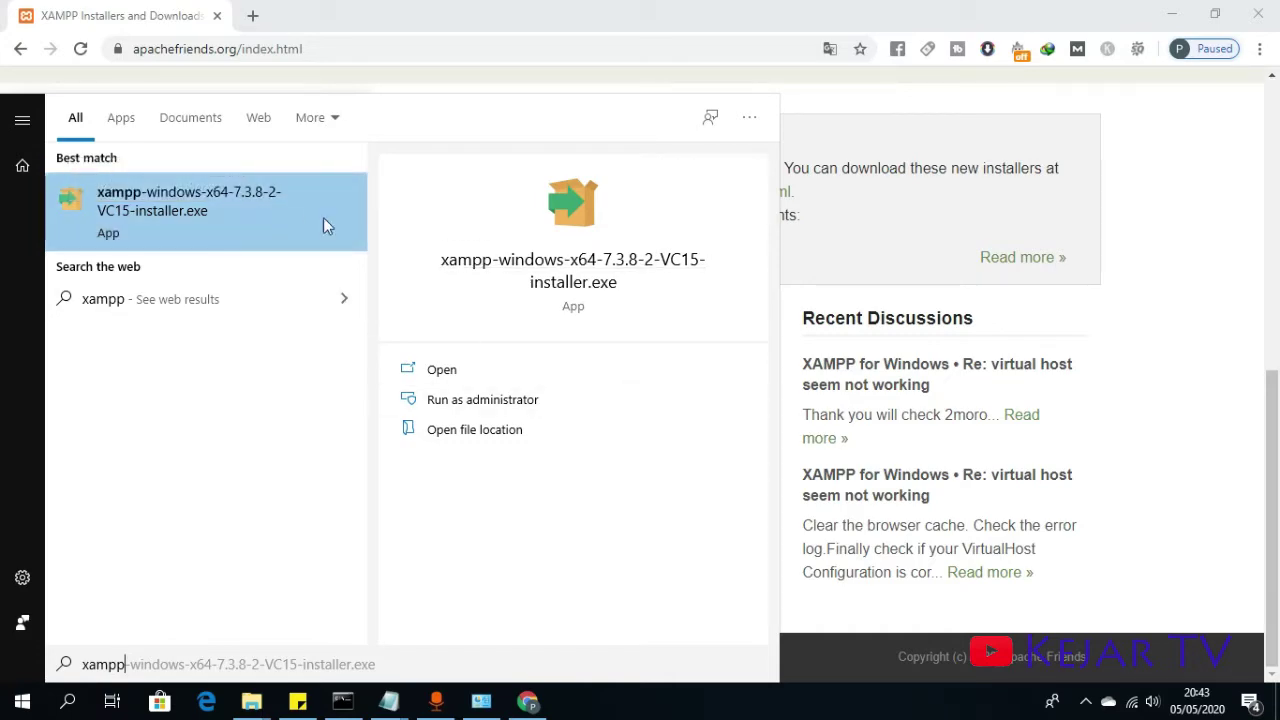
right_click(285, 206)
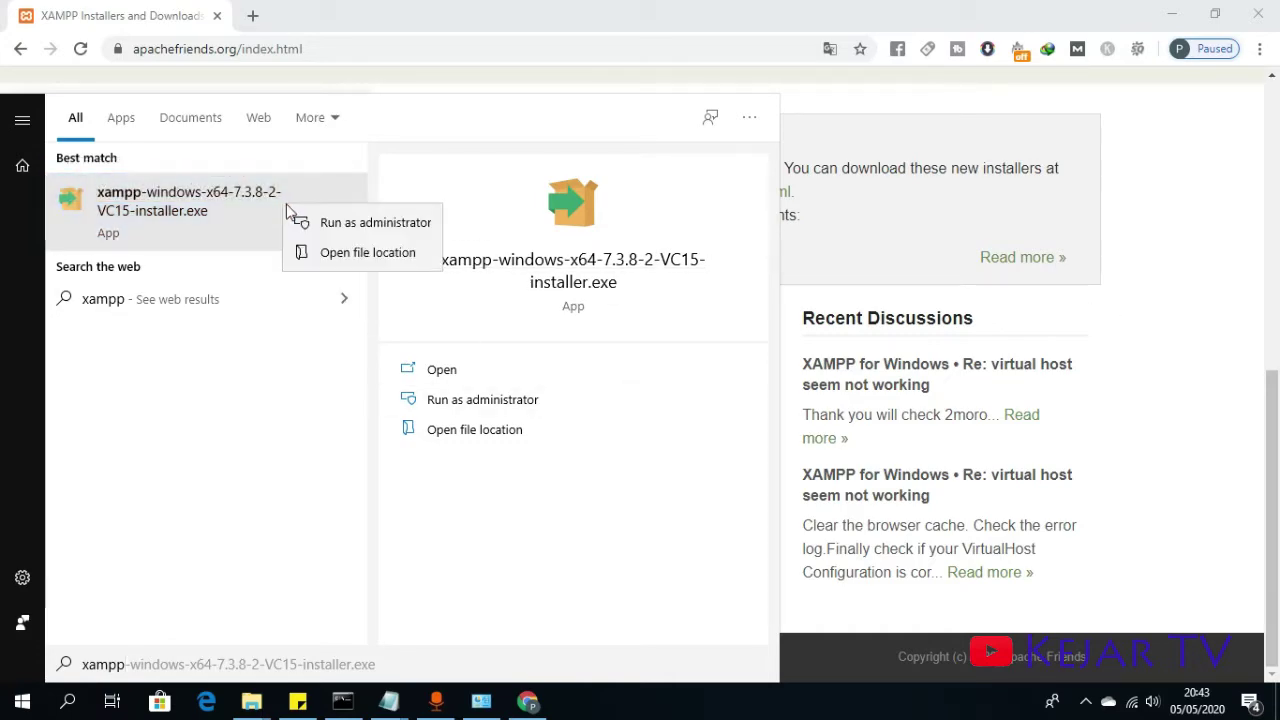
click(328, 252)
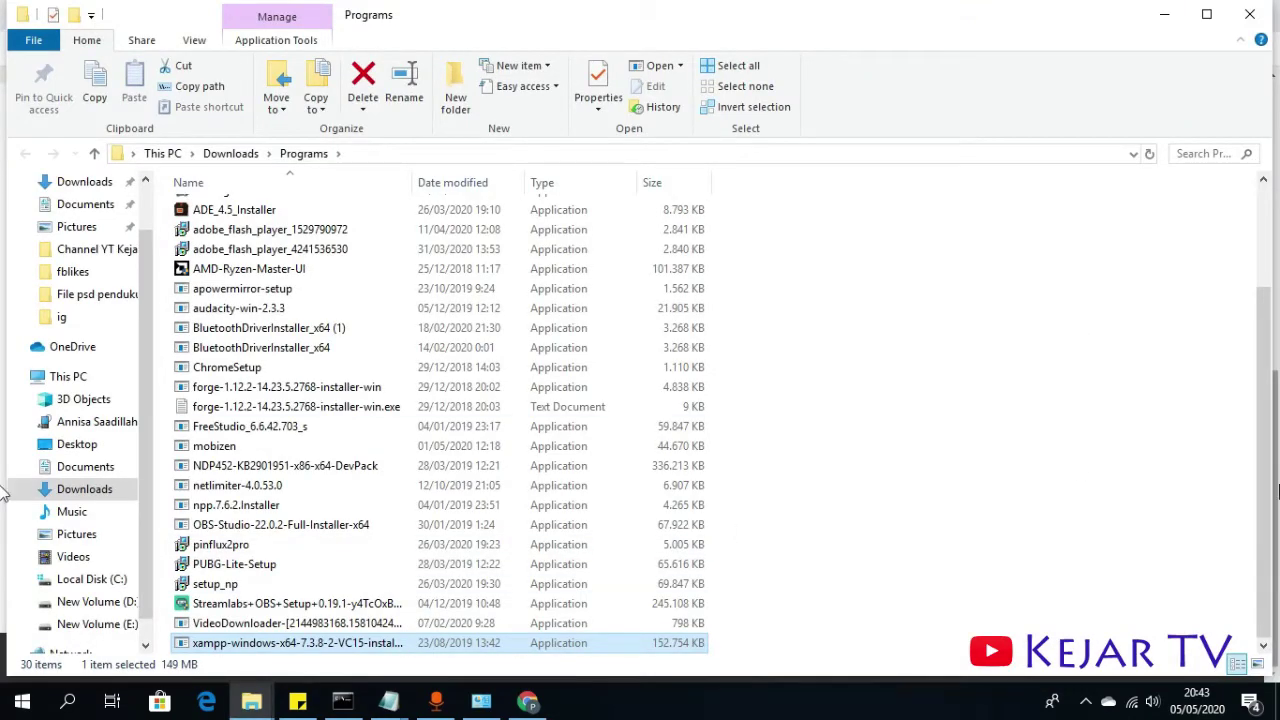
click(1168, 15)
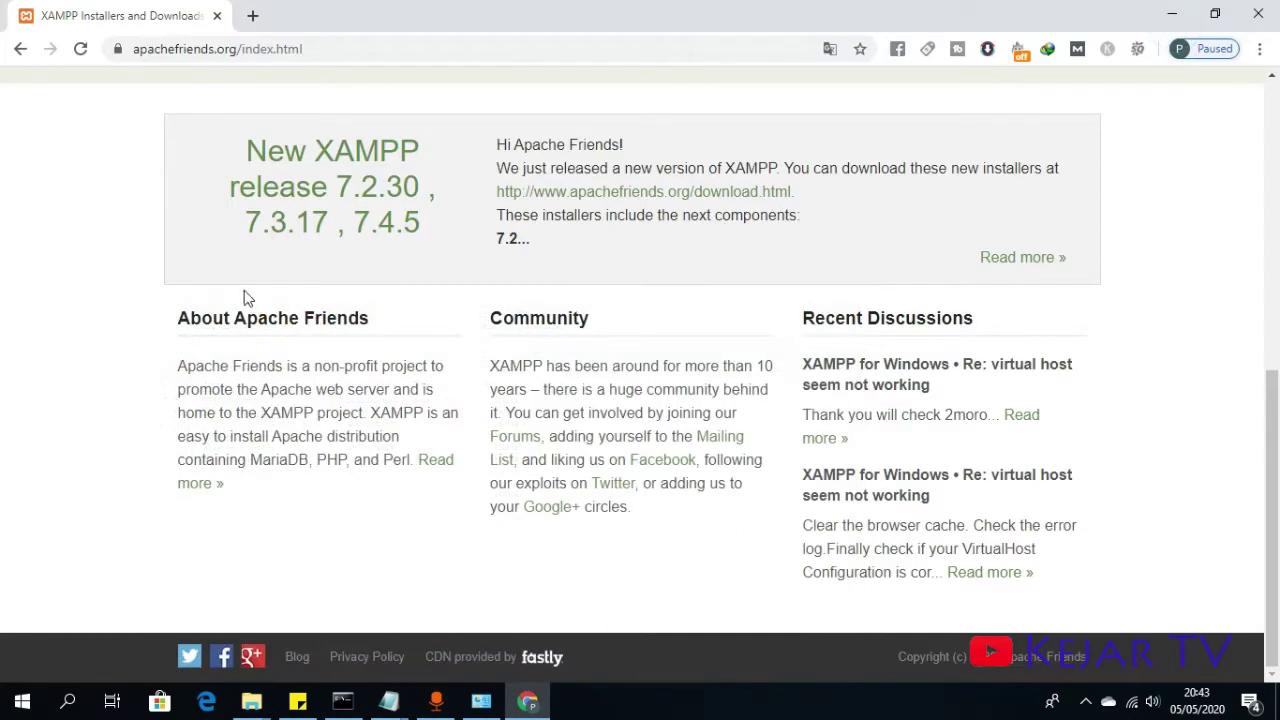
scroll(330, 250, up, 3)
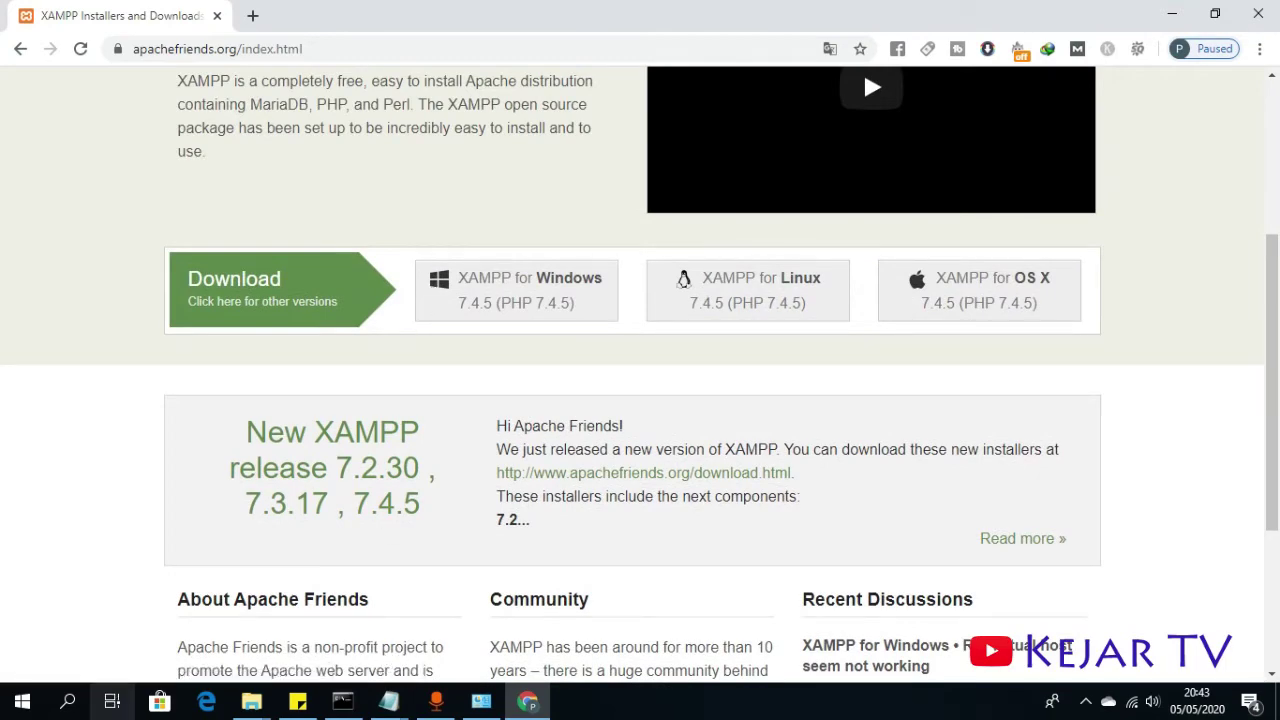
- Close the open File Explorer window of the xampp folder
mouse_move(251, 702)
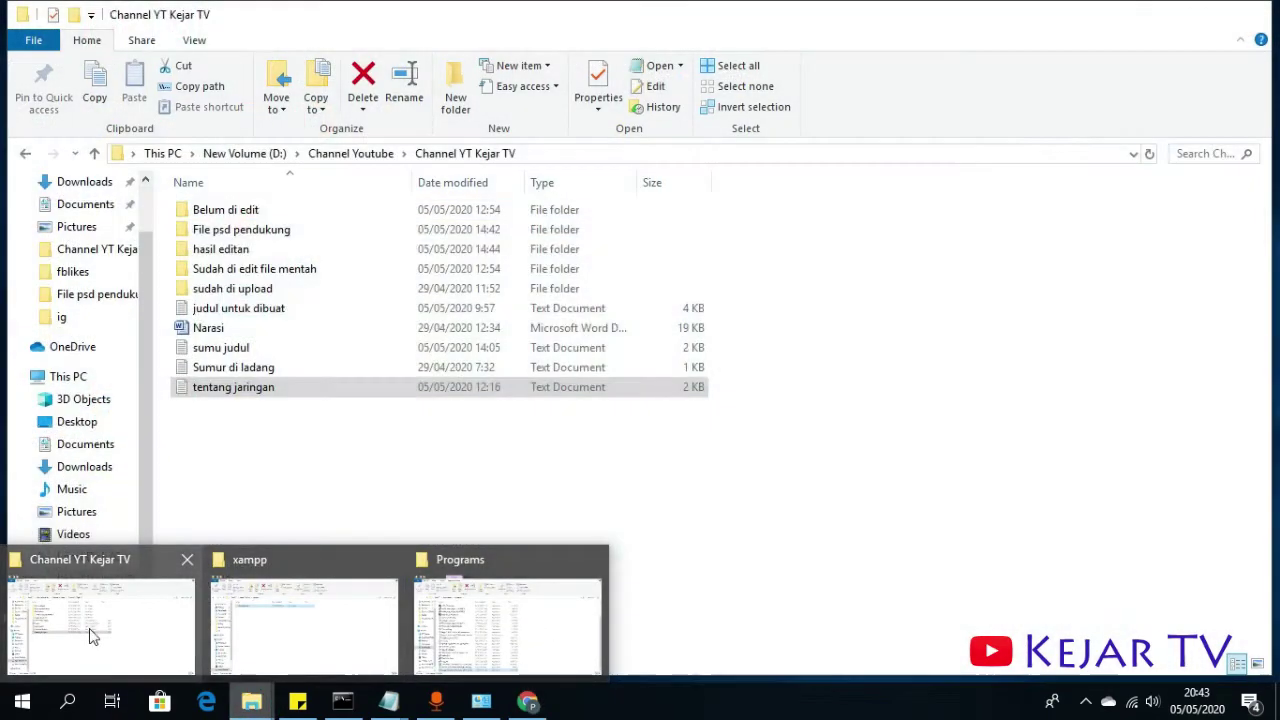
mouse_move(234, 634)
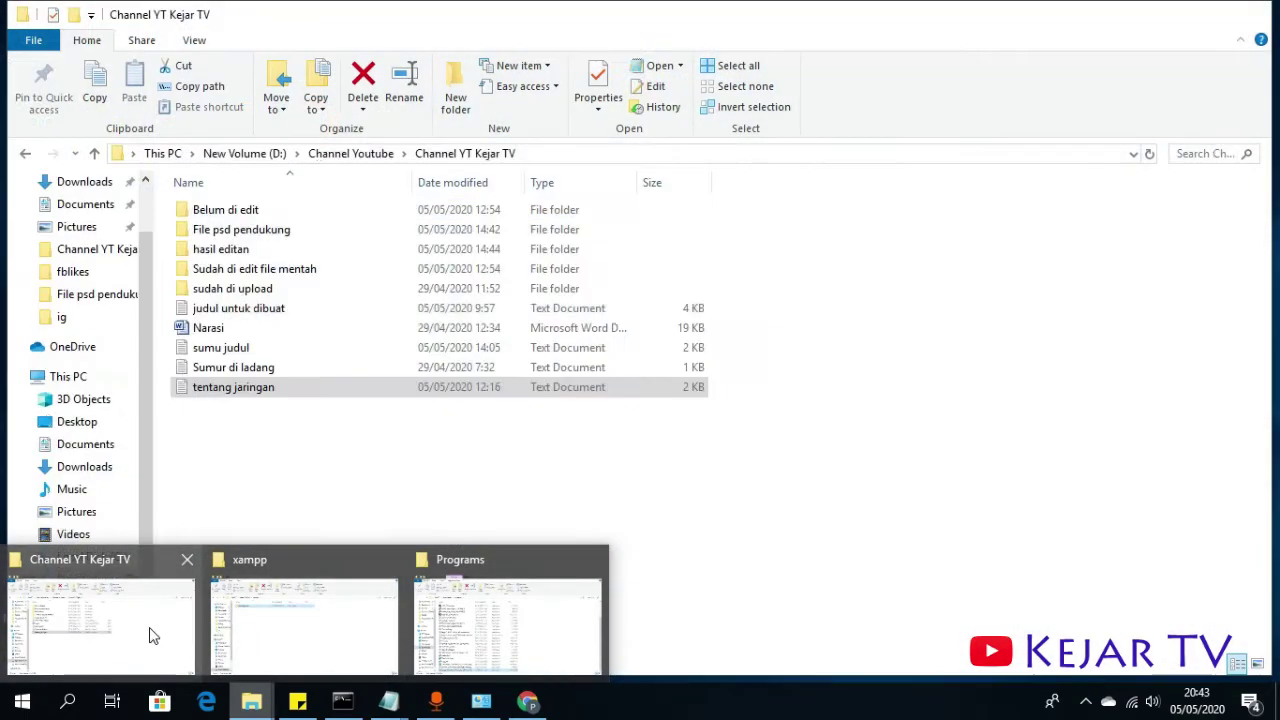
click(390, 559)
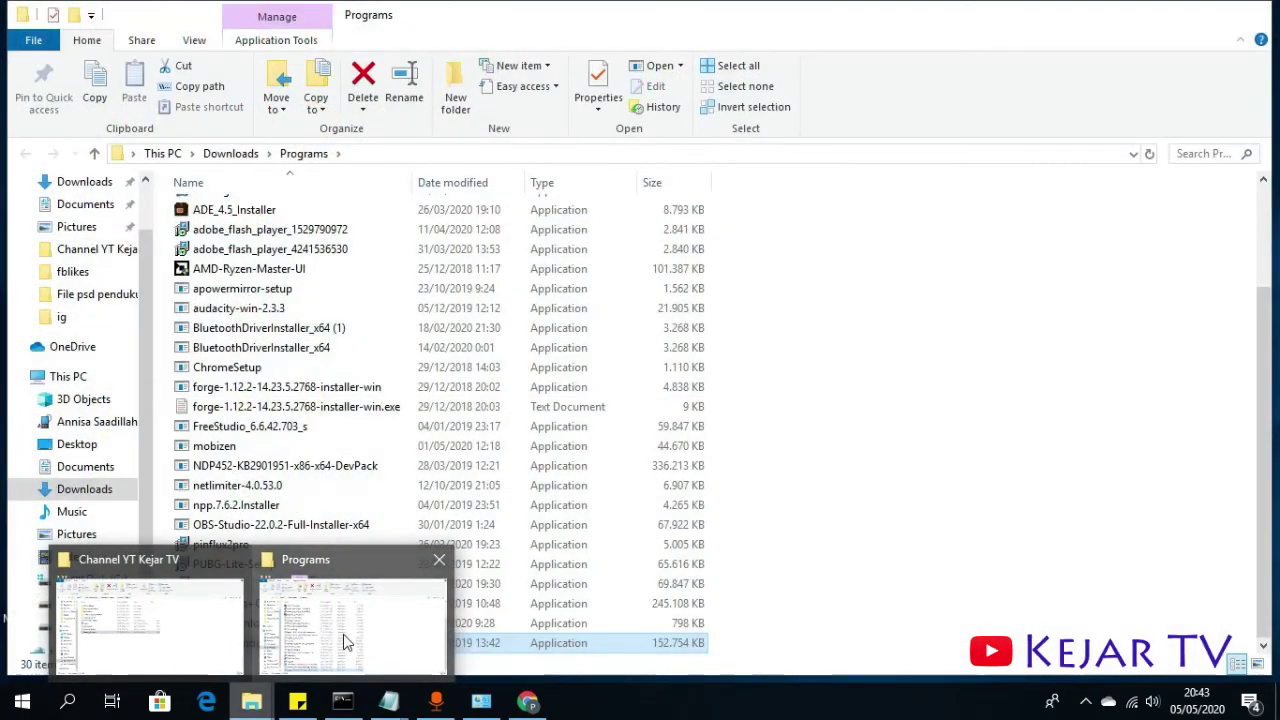
click(343, 634)
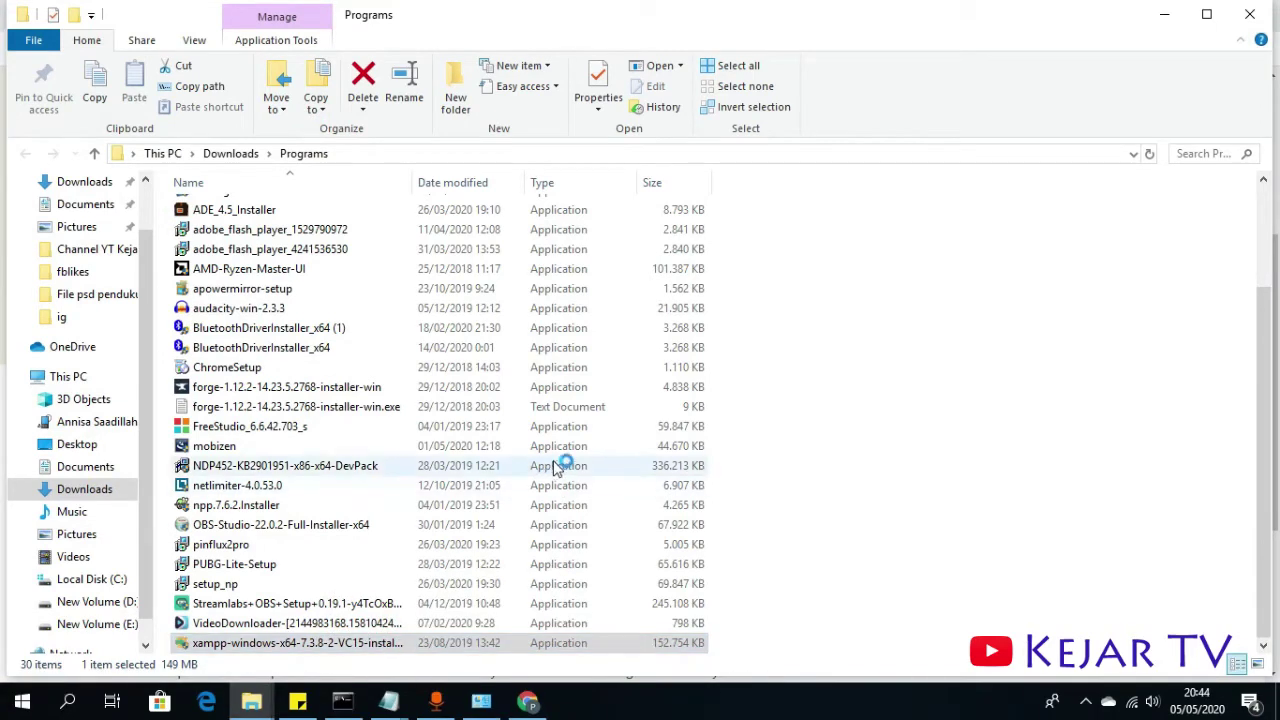
click(1176, 27)
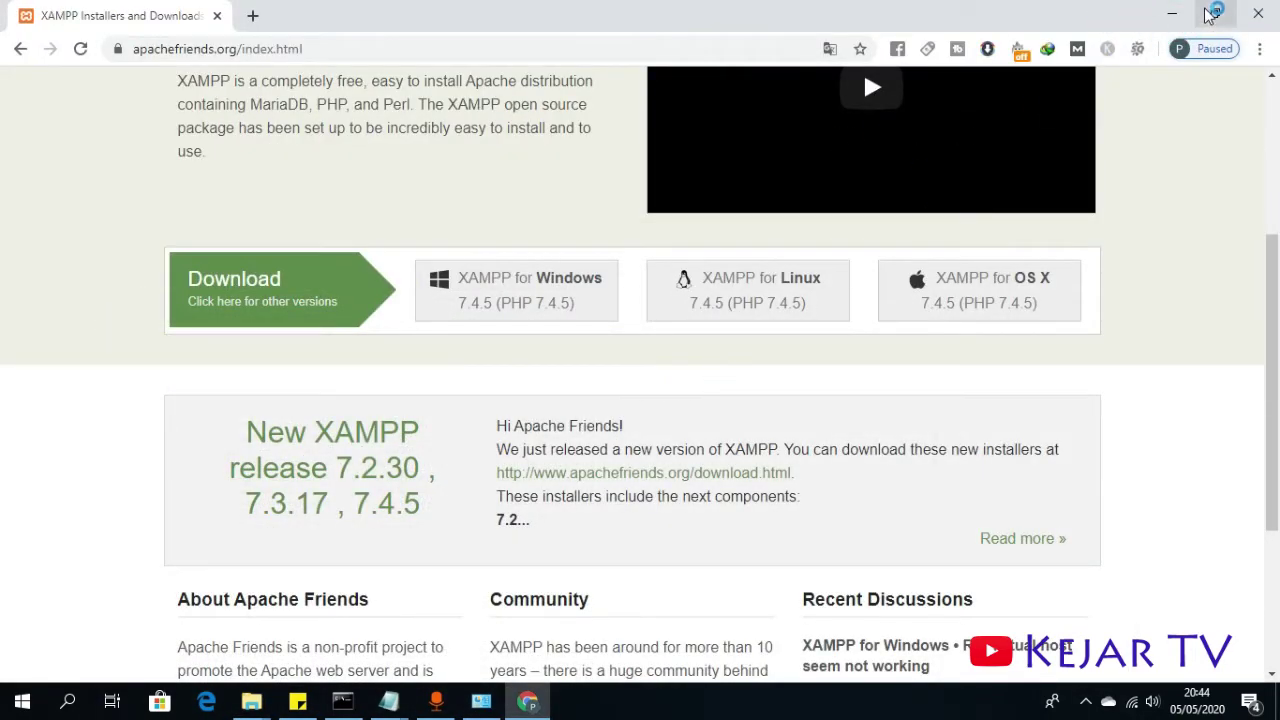
click(701, 307)
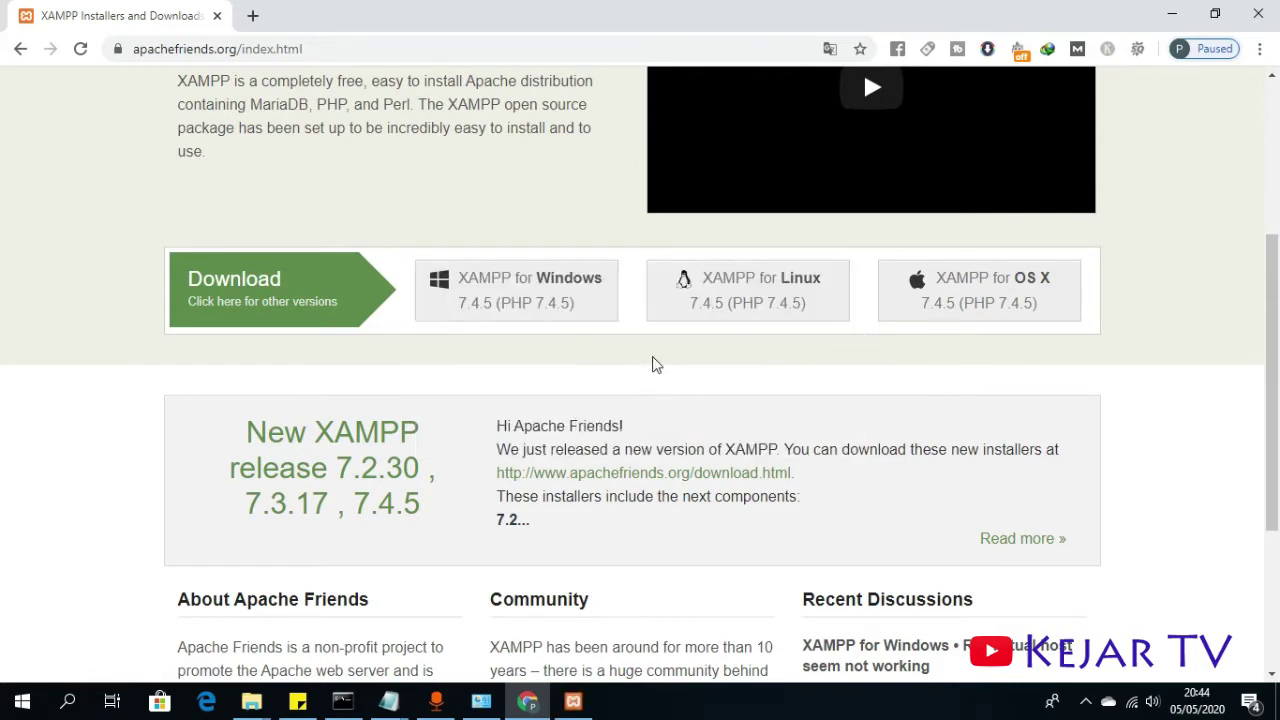
scroll(860, 330, up, 3)
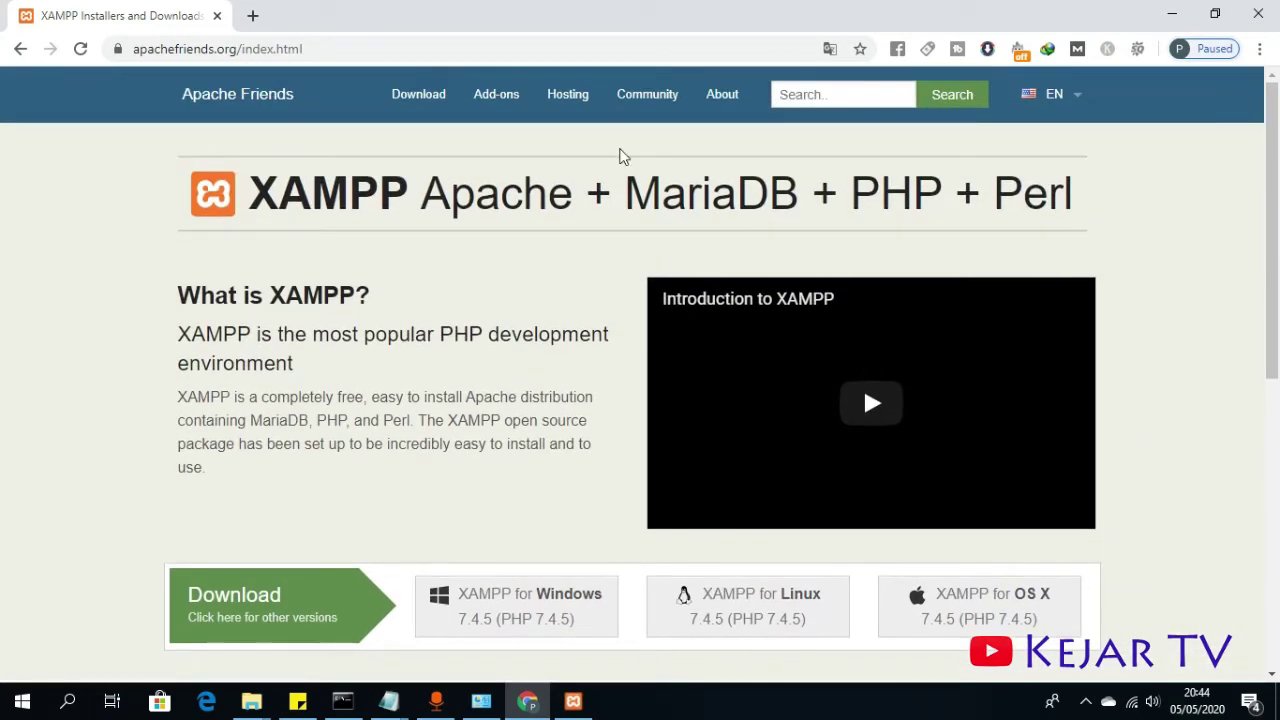
click(1170, 13)
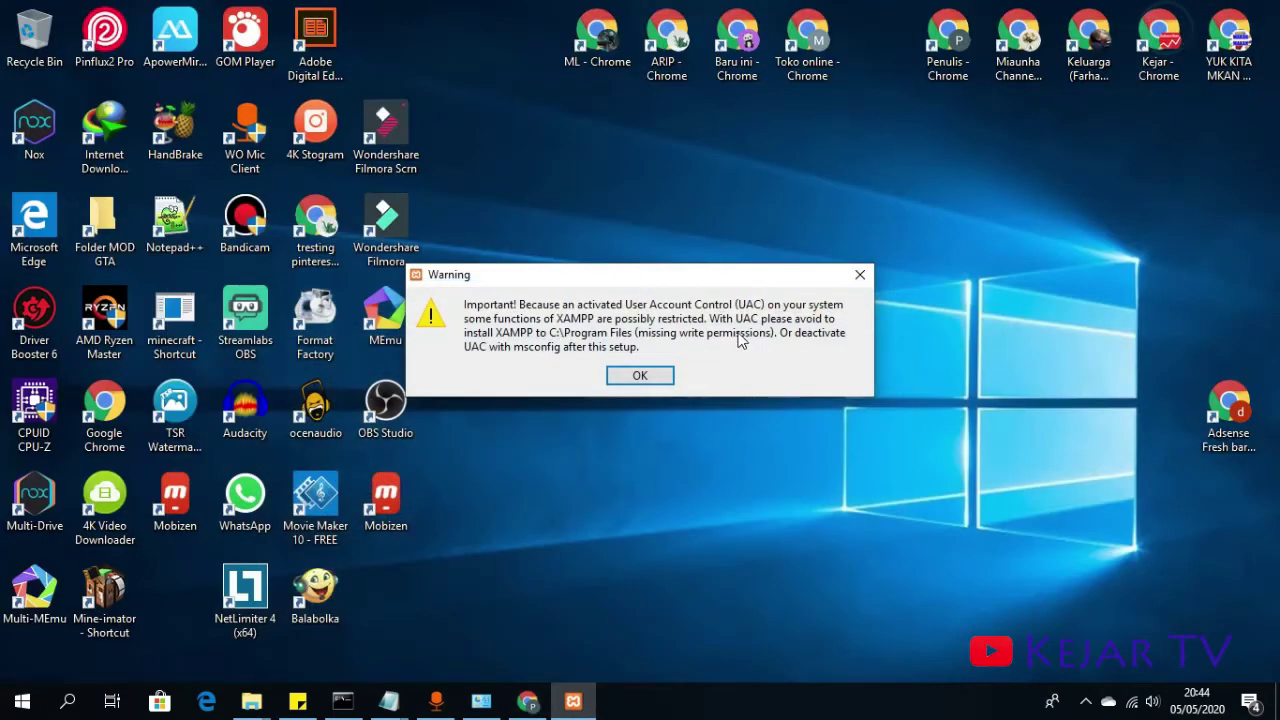
click(637, 379)
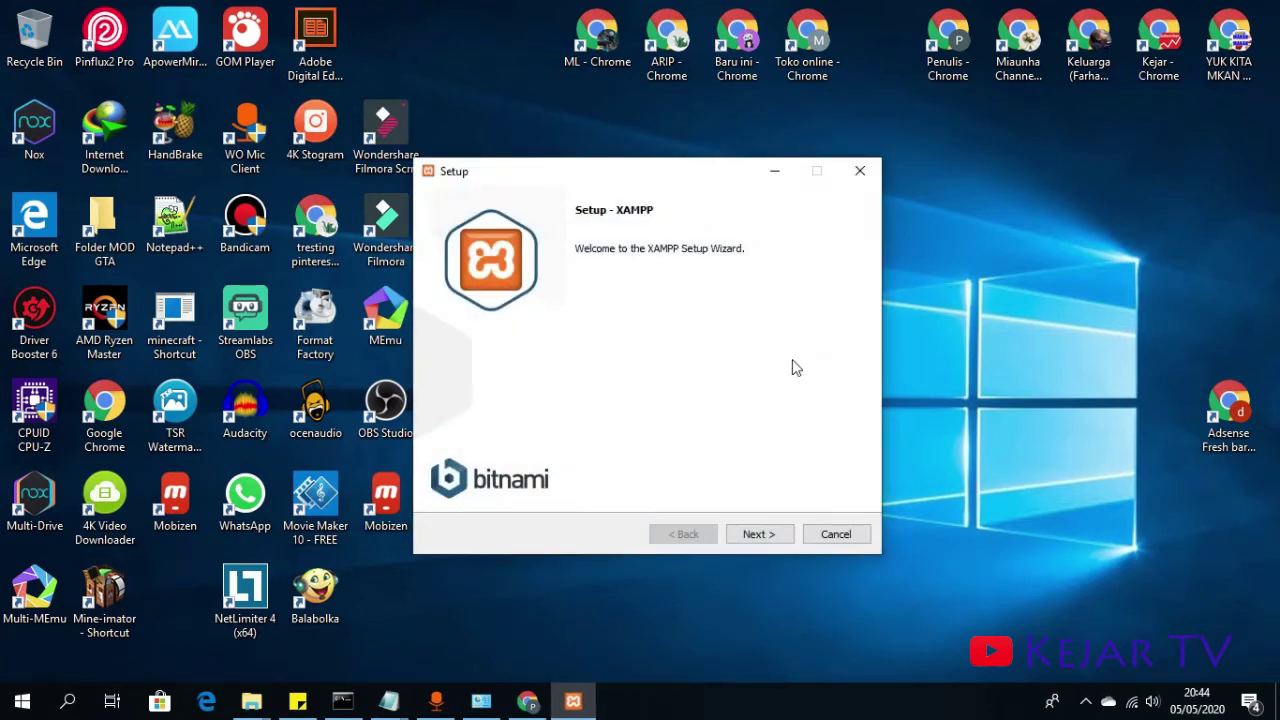
click(842, 534)
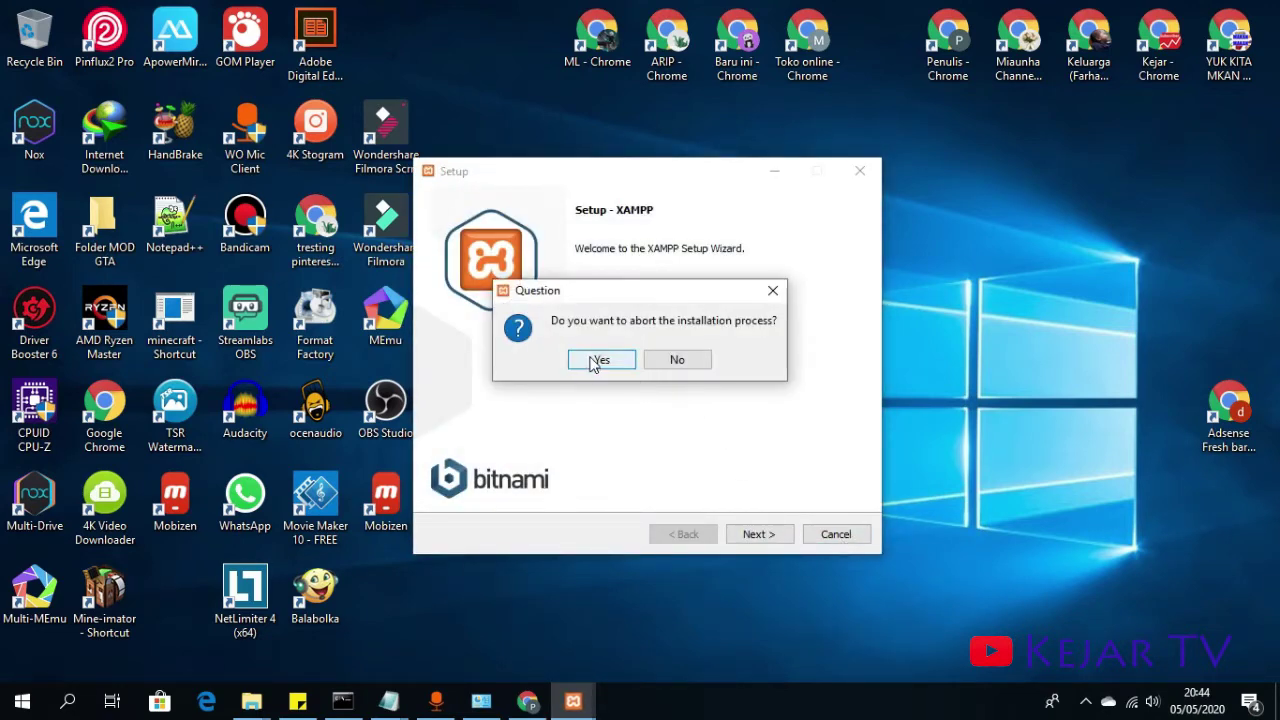
click(597, 361)
- Run the XAMPP 7.3.8-2 installer from the Programs folder as administrator and minimize the folder window
mouse_move(270, 708)
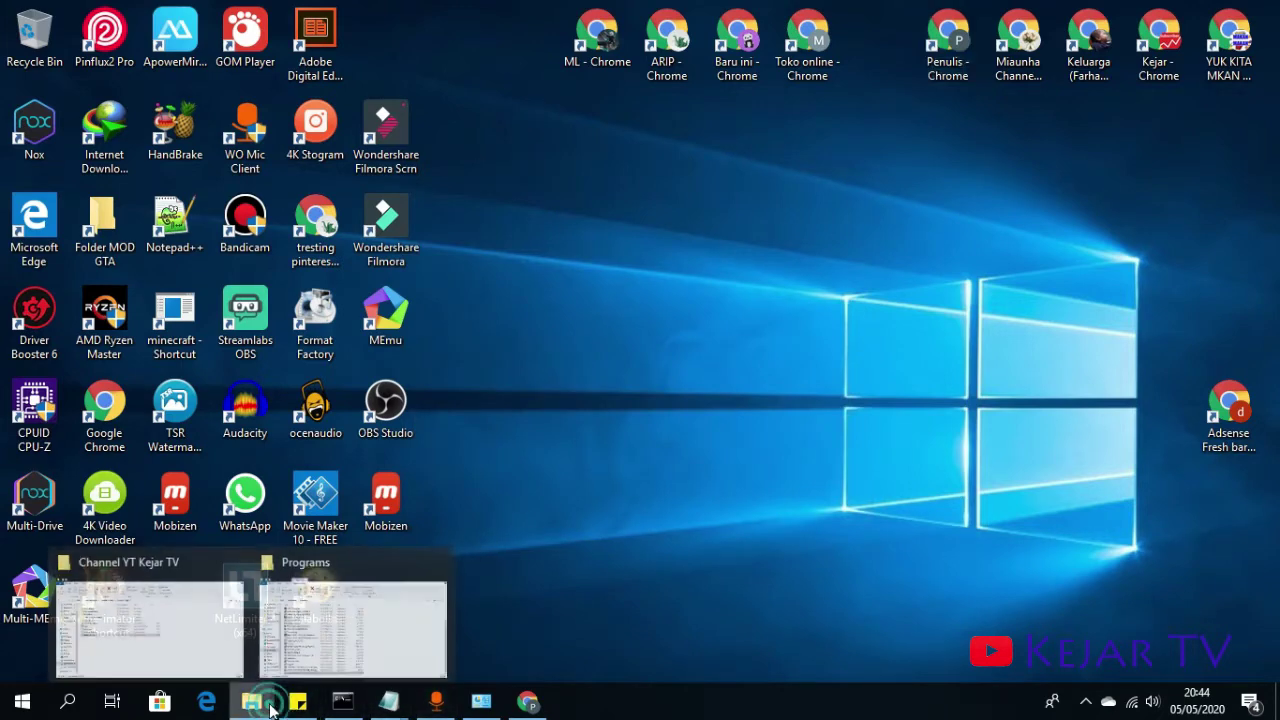
click(275, 665)
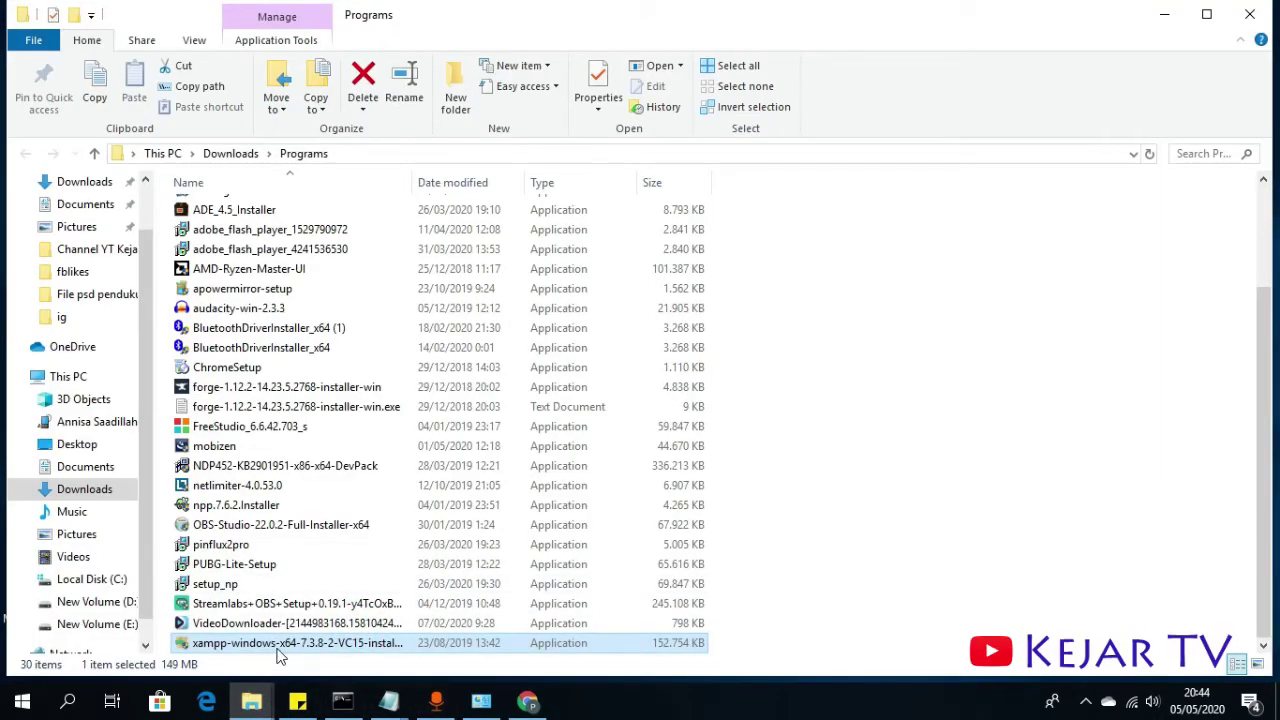
right_click(279, 650)
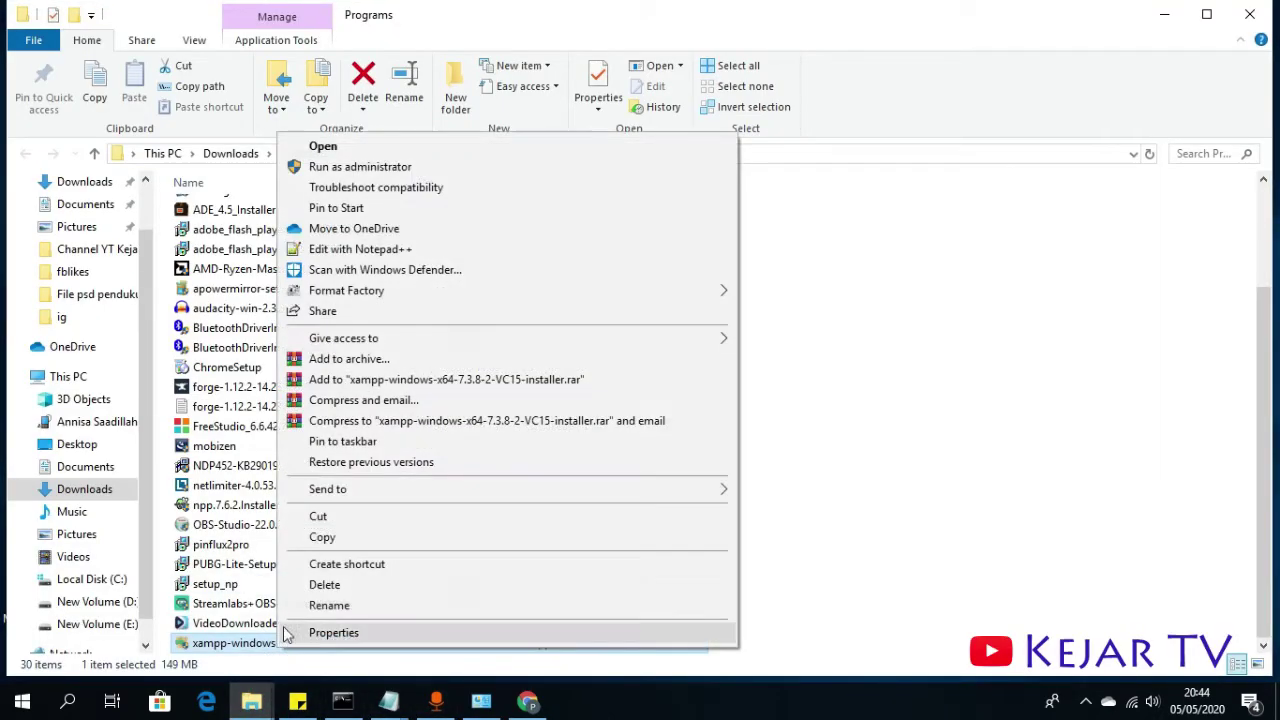
click(343, 168)
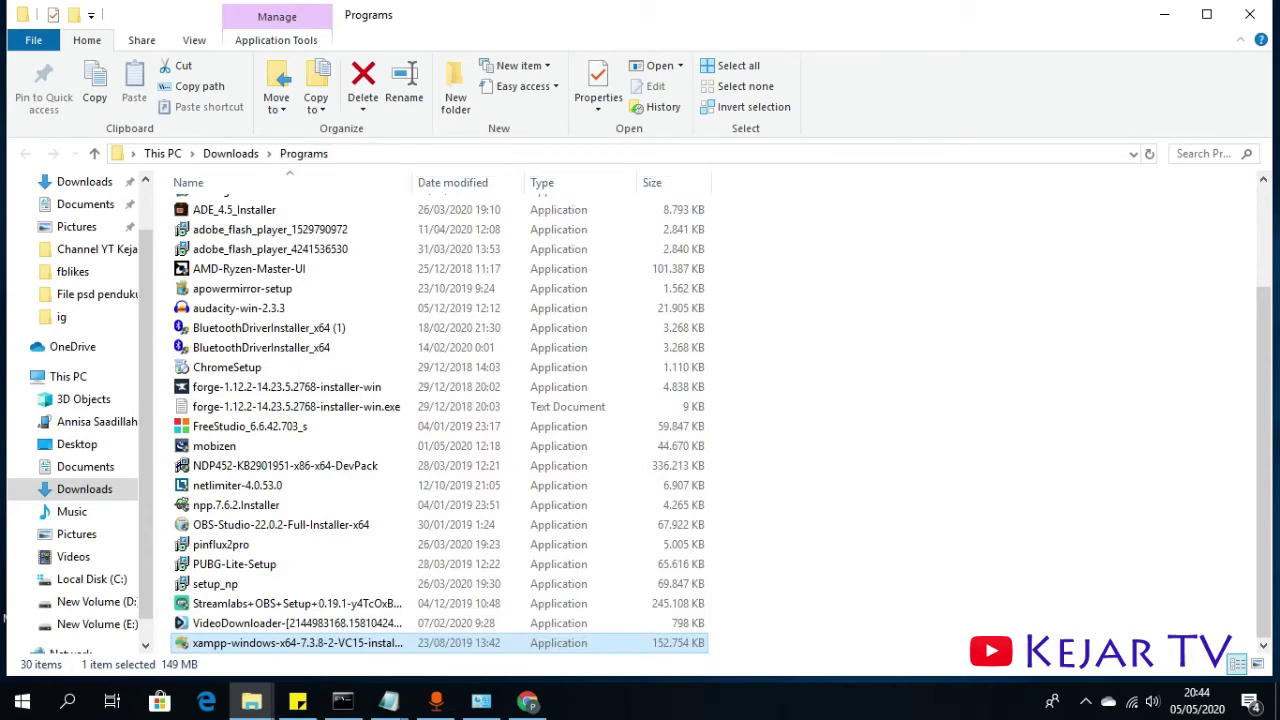
click(1170, 18)
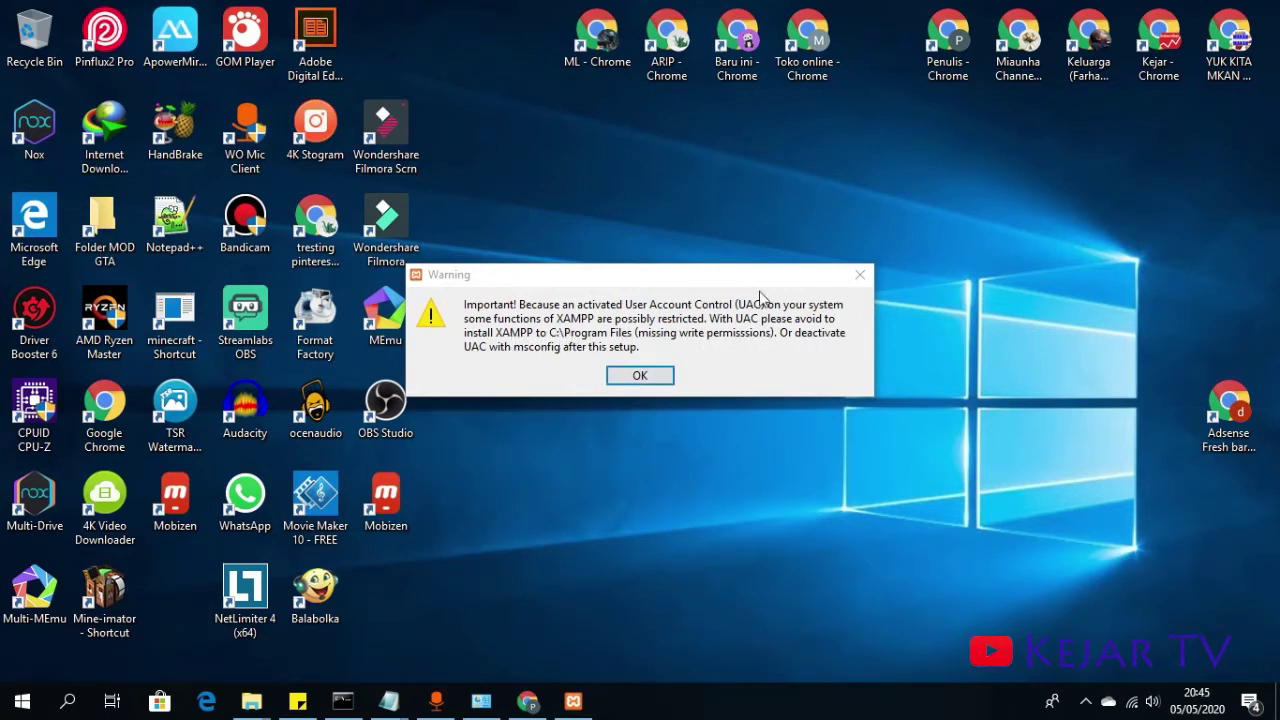
- Acknowledge the User Account Control warning and proceed through the setup wizard with all XAMPP components selected
click(672, 378)
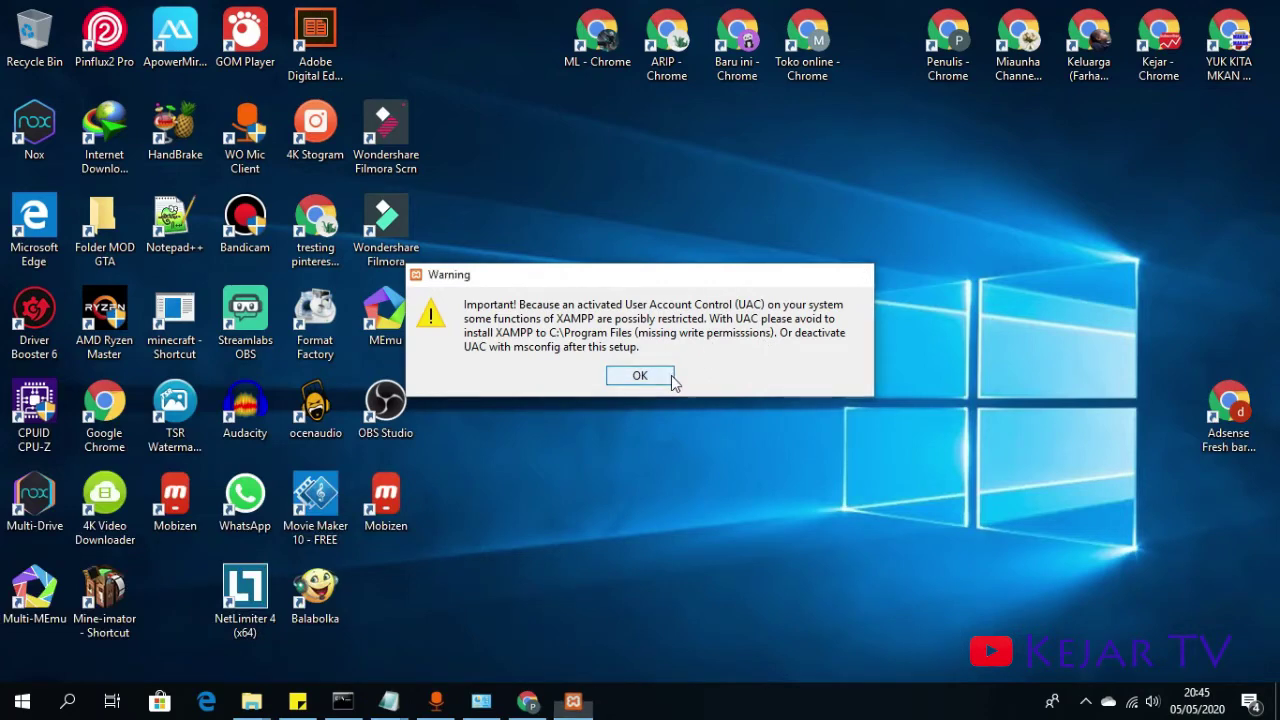
click(784, 531)
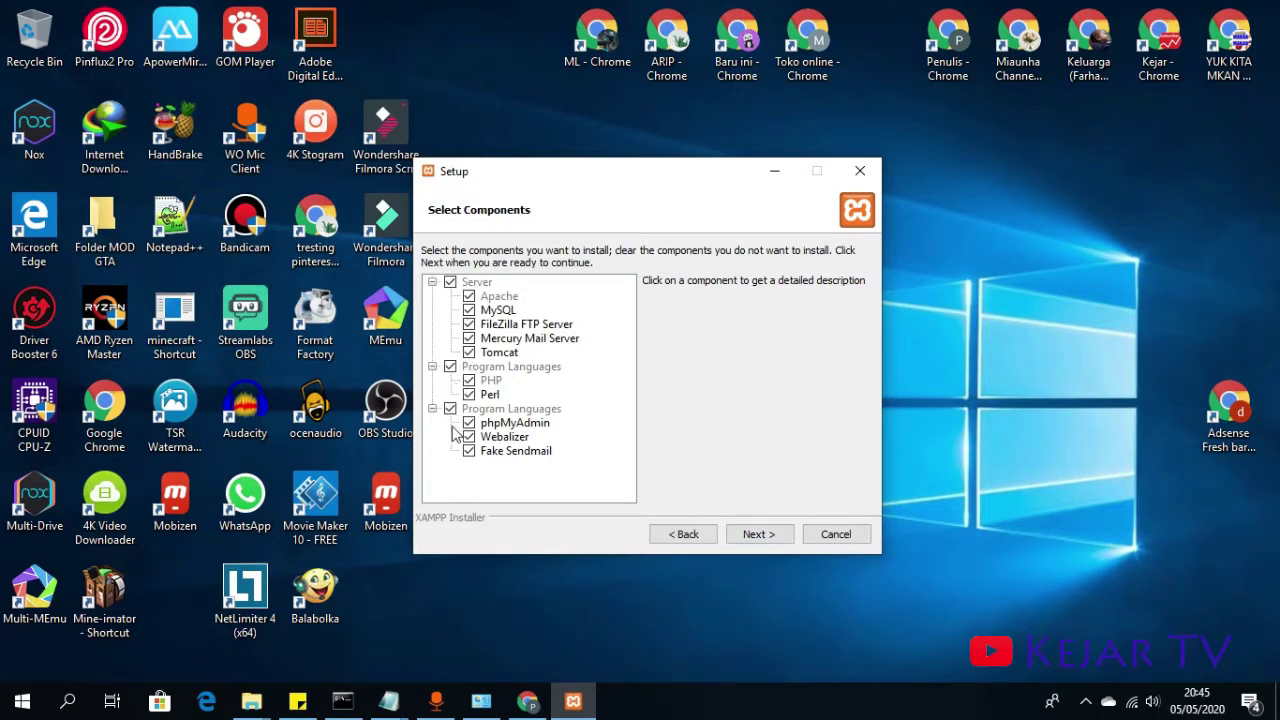
click(763, 534)
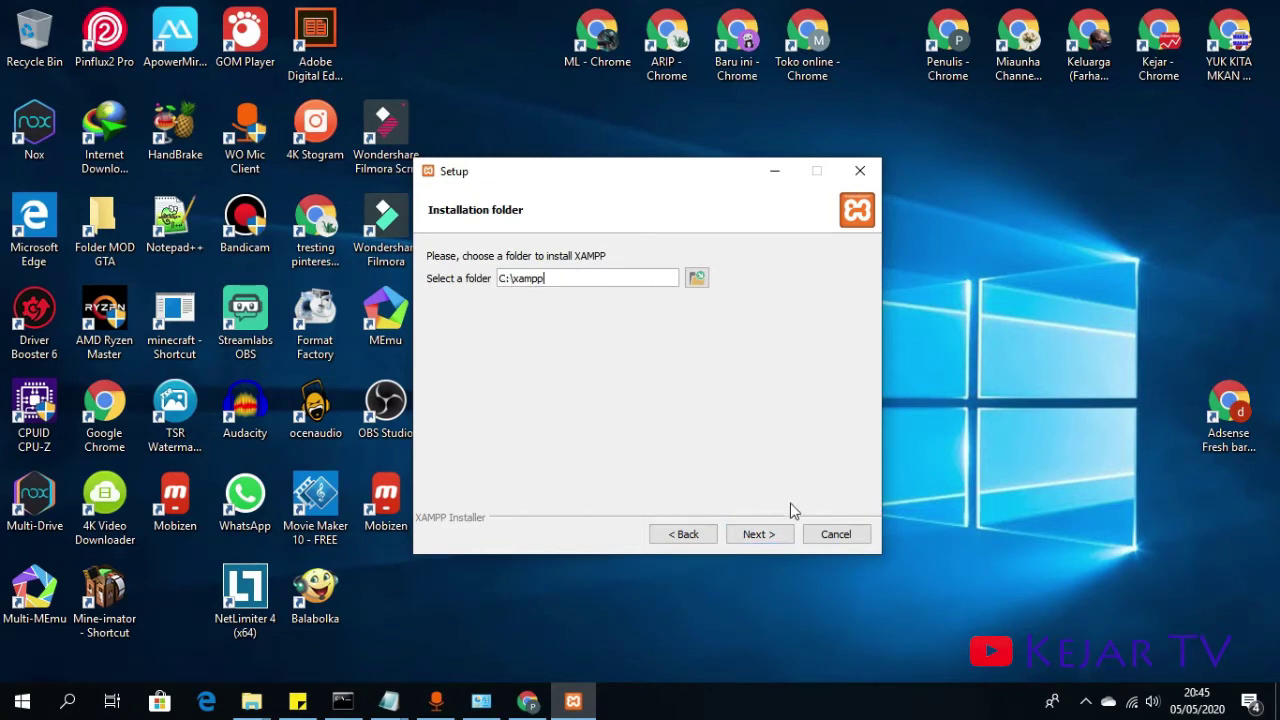
- Try to continue with C:\xampp as the installation folder, including reselecting the xampp folder on Local Disk (C:)
click(772, 540)
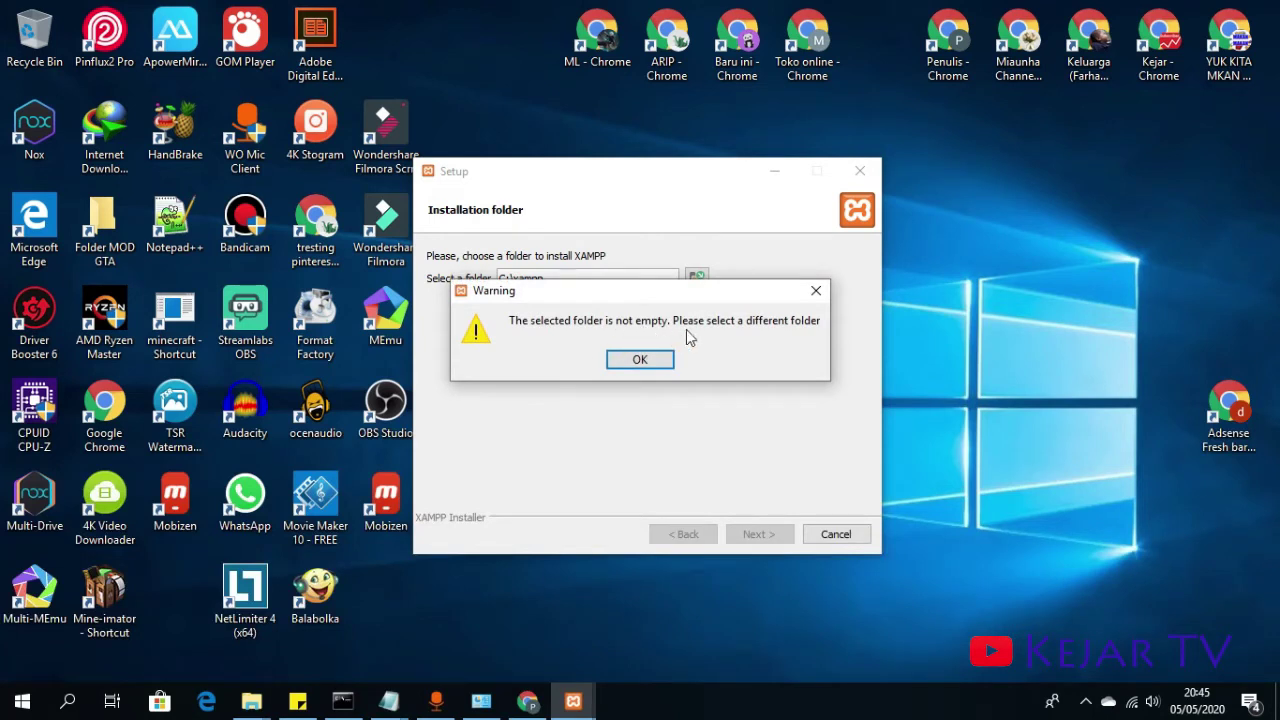
click(640, 360)
click(697, 280)
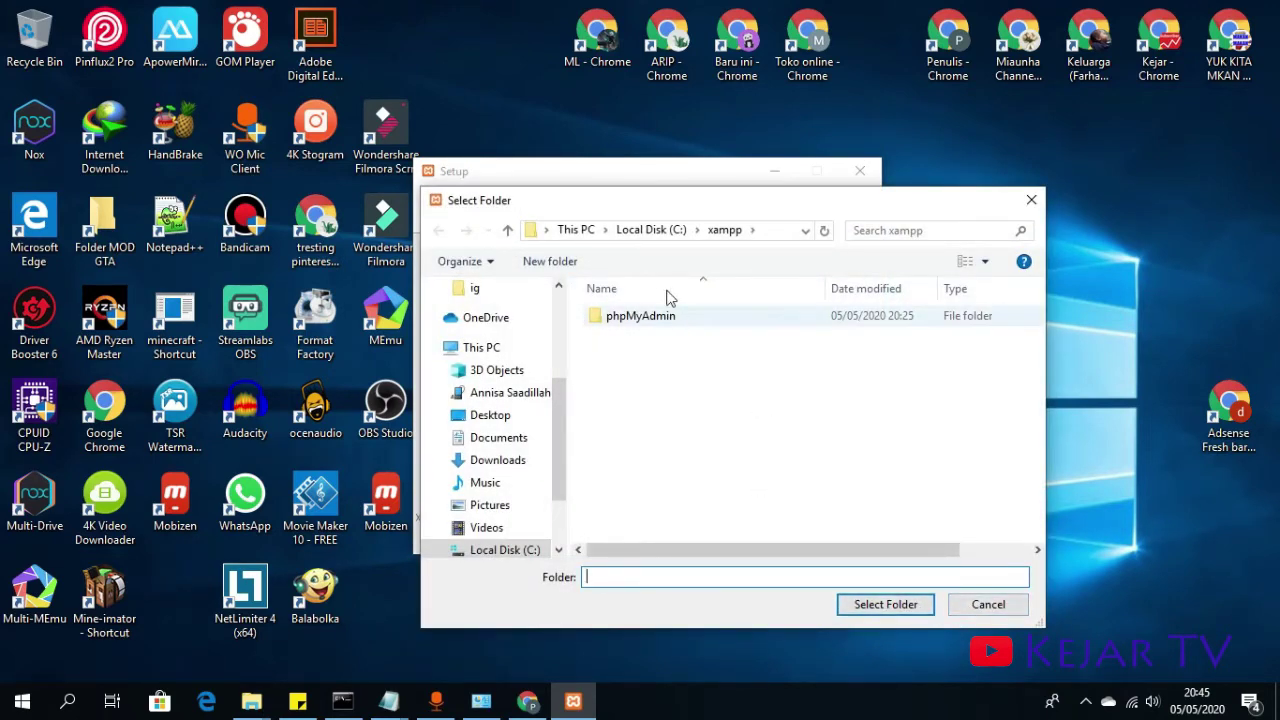
click(650, 230)
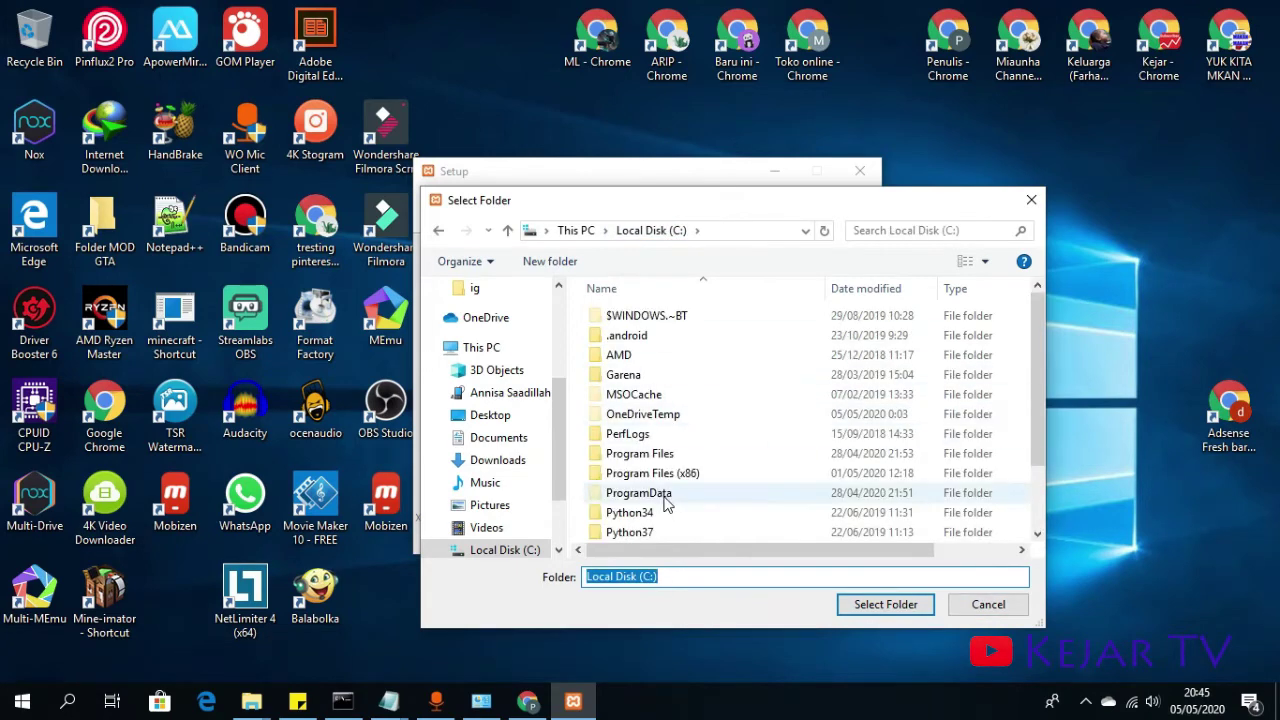
scroll(670, 470, down, 2)
click(670, 535)
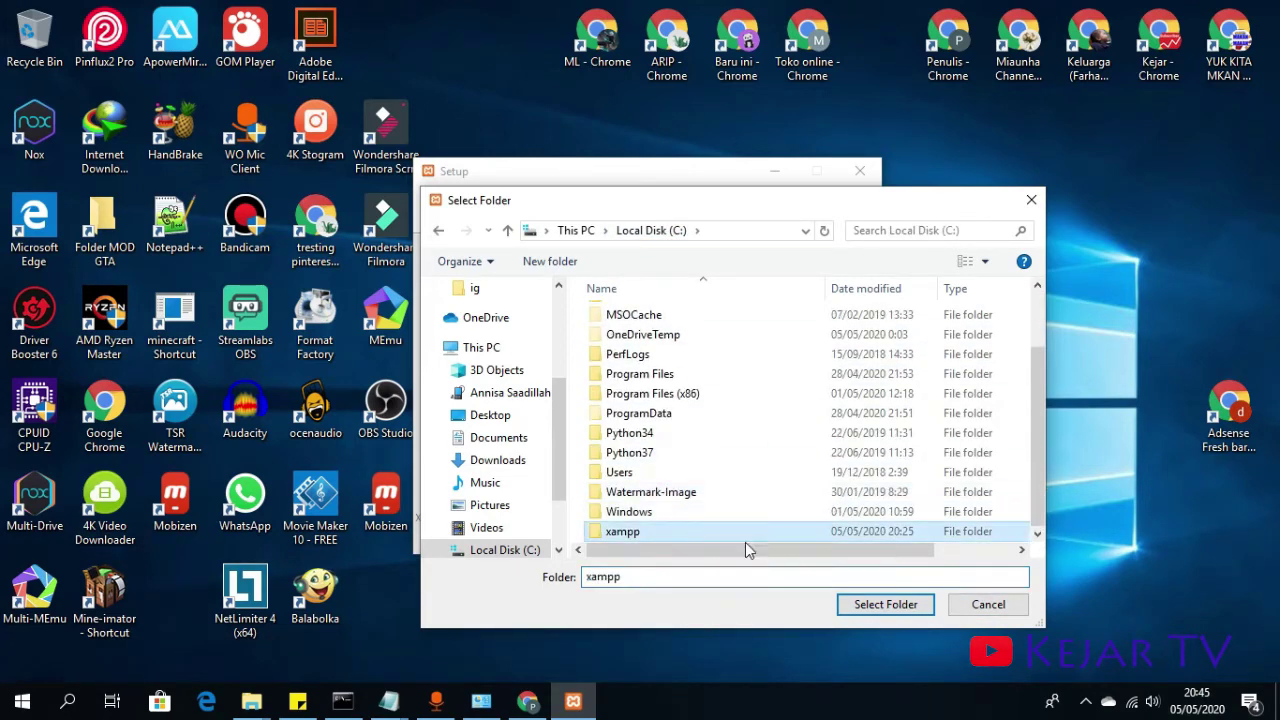
click(863, 606)
click(758, 534)
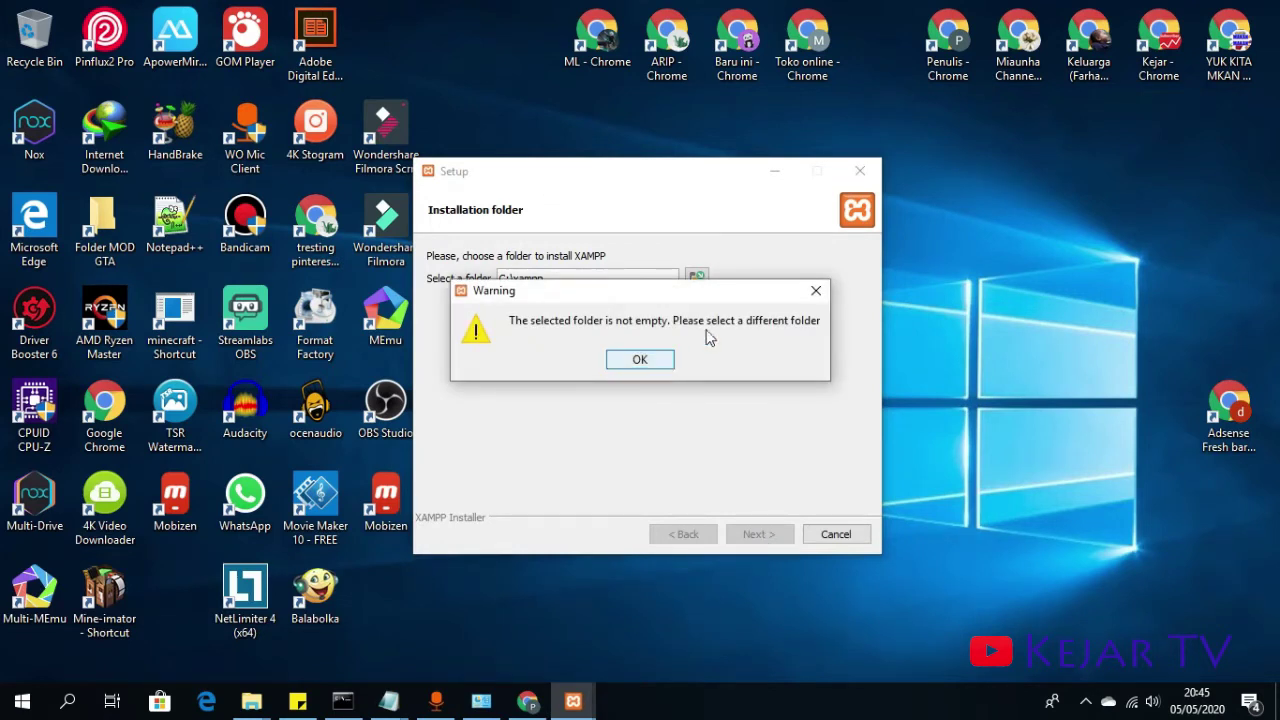
click(816, 290)
- Delete the phpMyAdmin folder inside C:\xampp from the installer's folder selection dialog and close the dialog
click(697, 279)
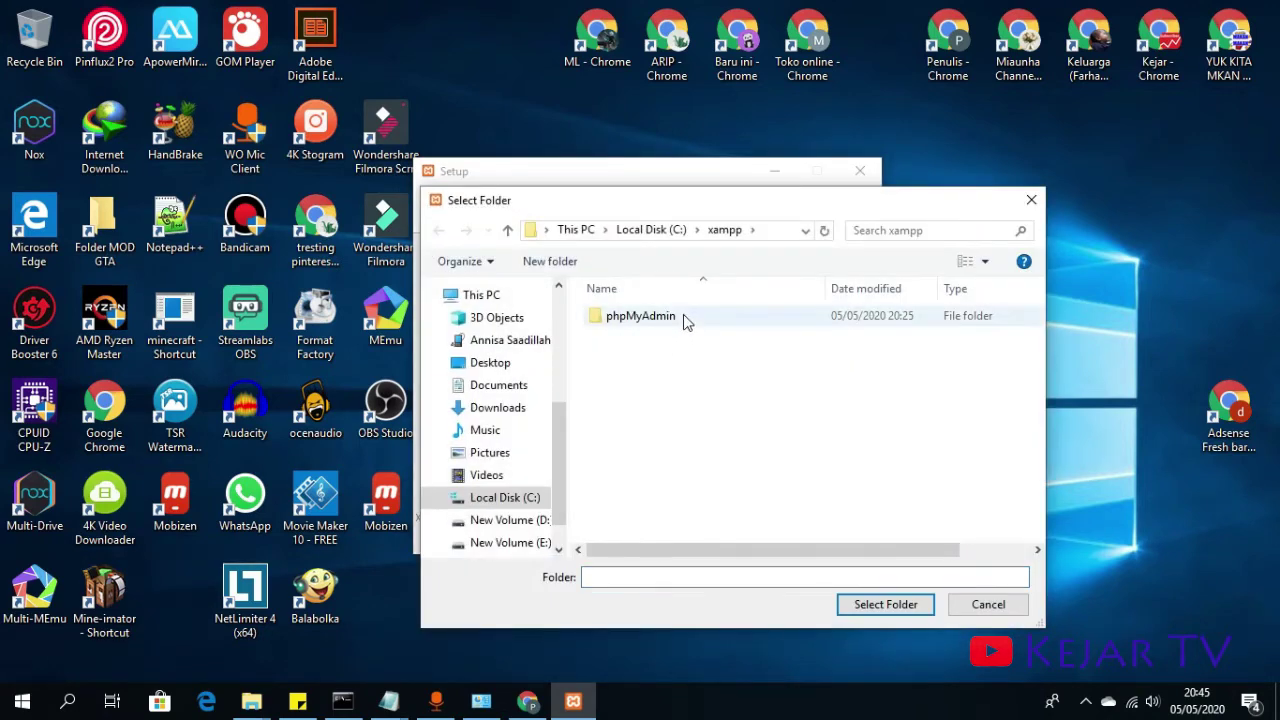
click(686, 318)
right_click(686, 318)
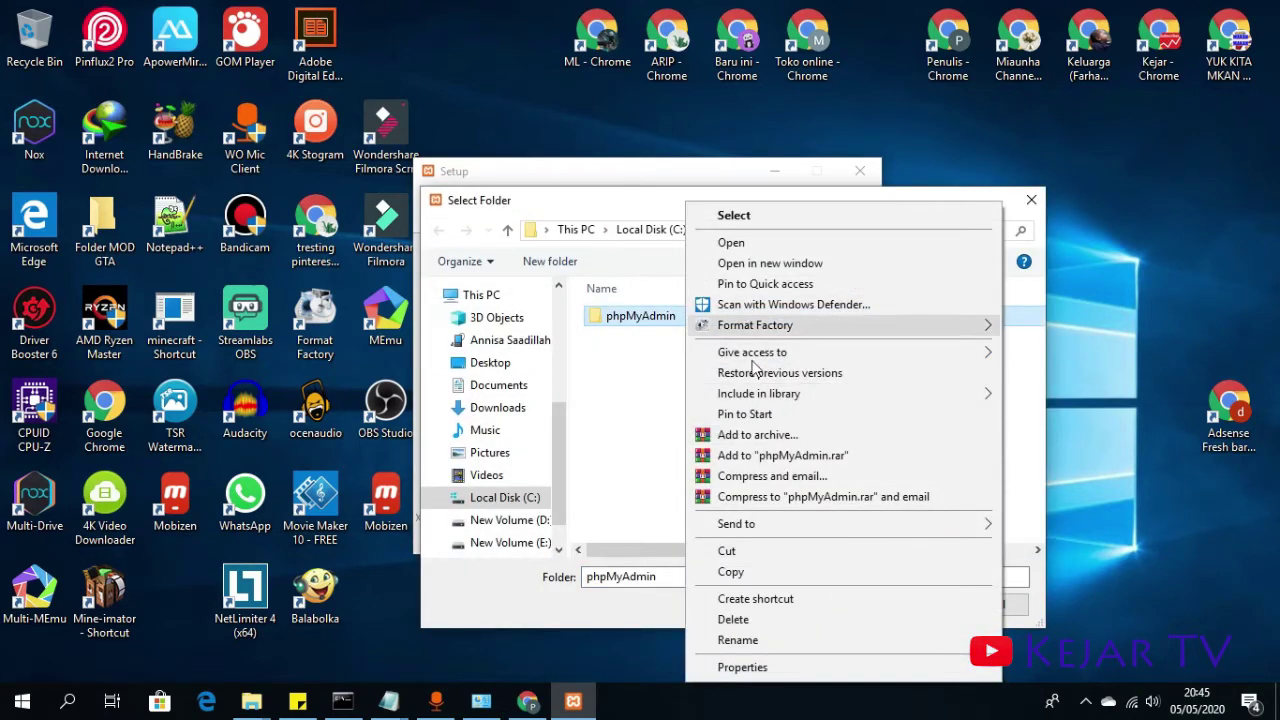
click(749, 620)
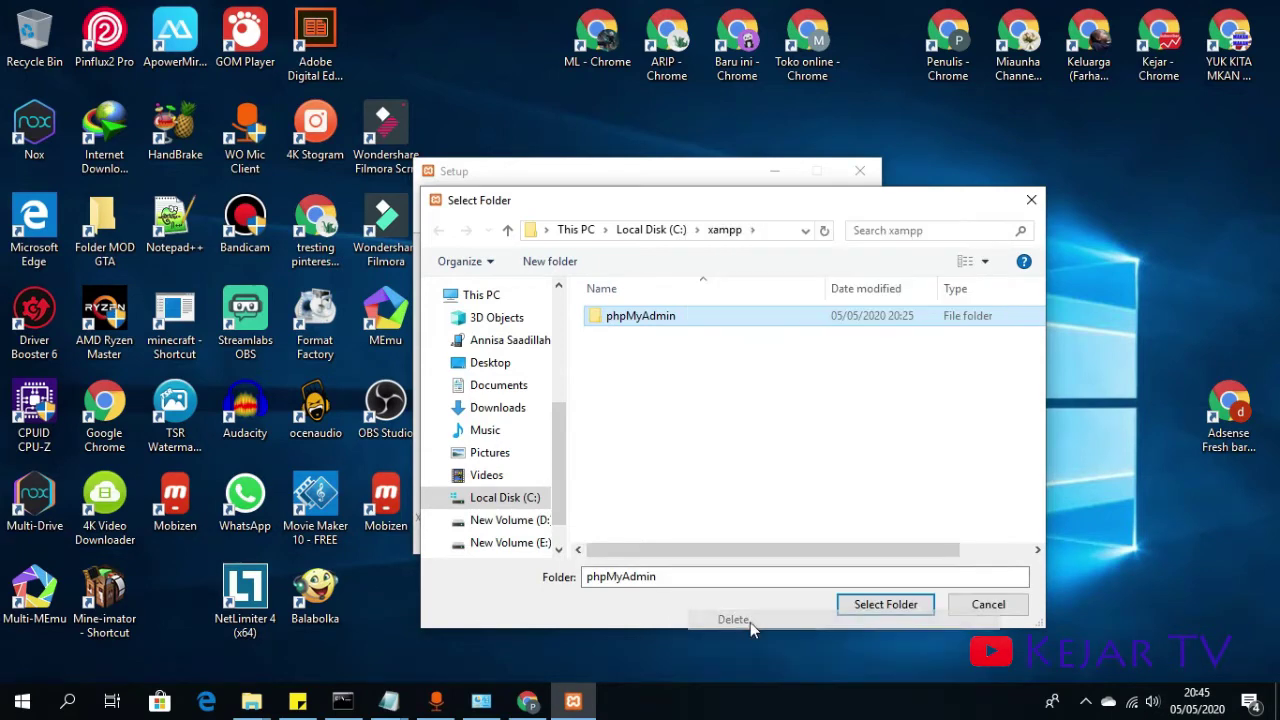
click(862, 604)
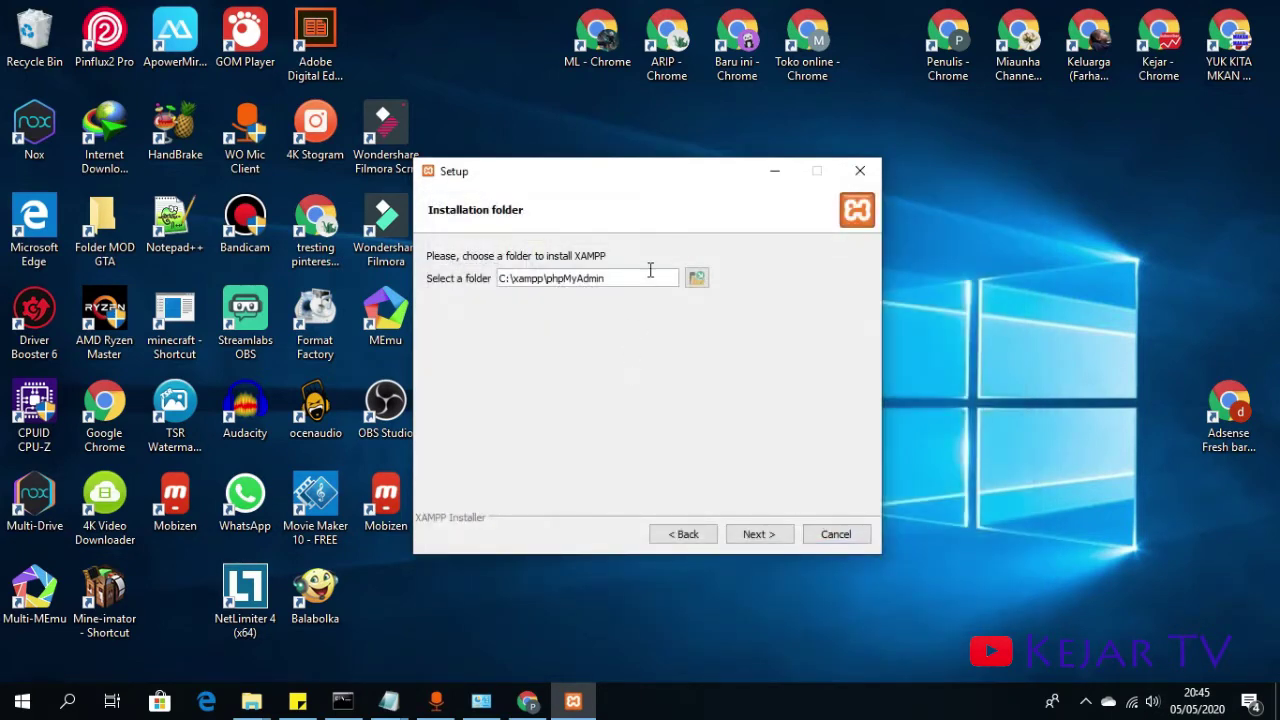
- Choose the xampp folder on Local Disk (C:) as the installation folder and continue the setup wizard
click(697, 278)
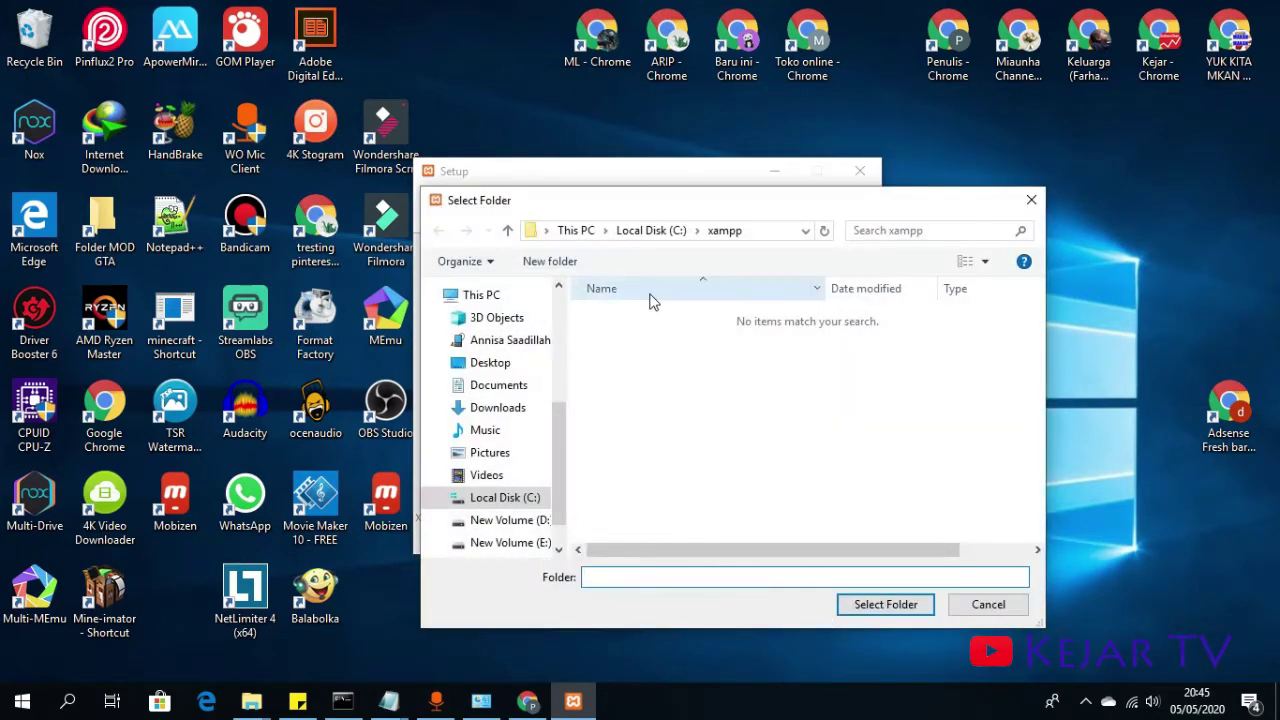
click(652, 230)
click(680, 520)
scroll(680, 520, down, 2)
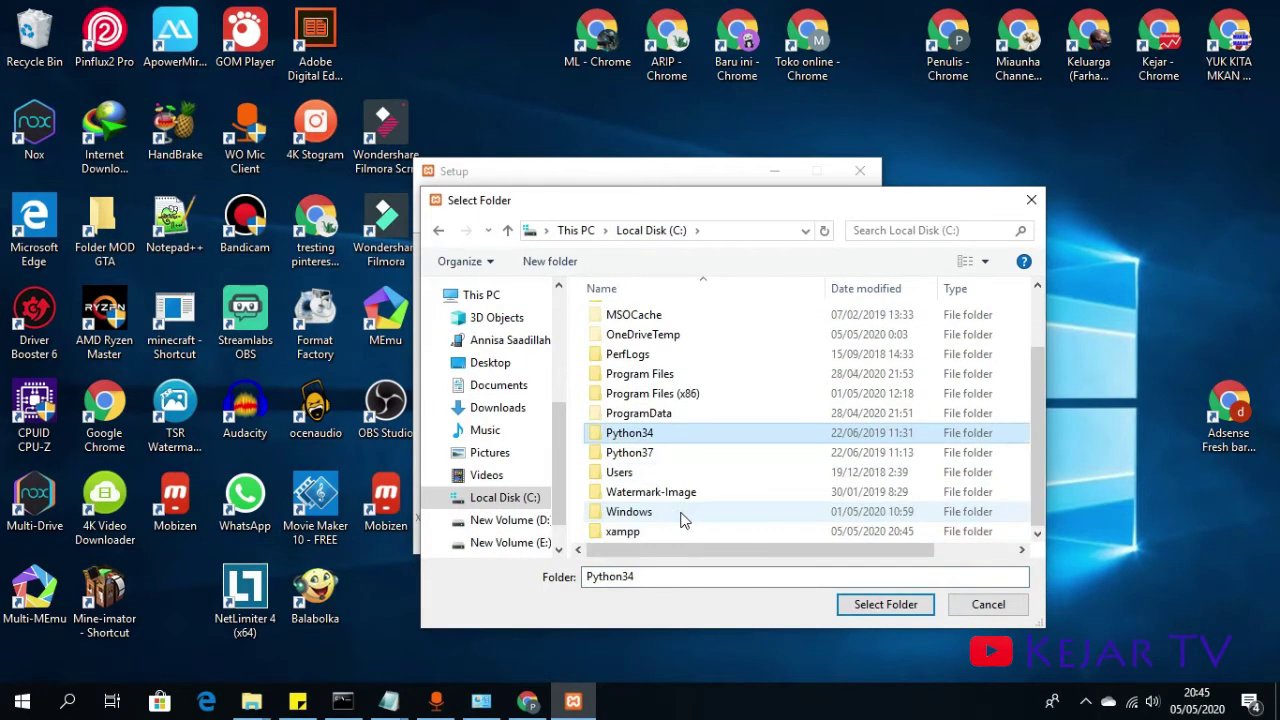
click(676, 532)
click(885, 604)
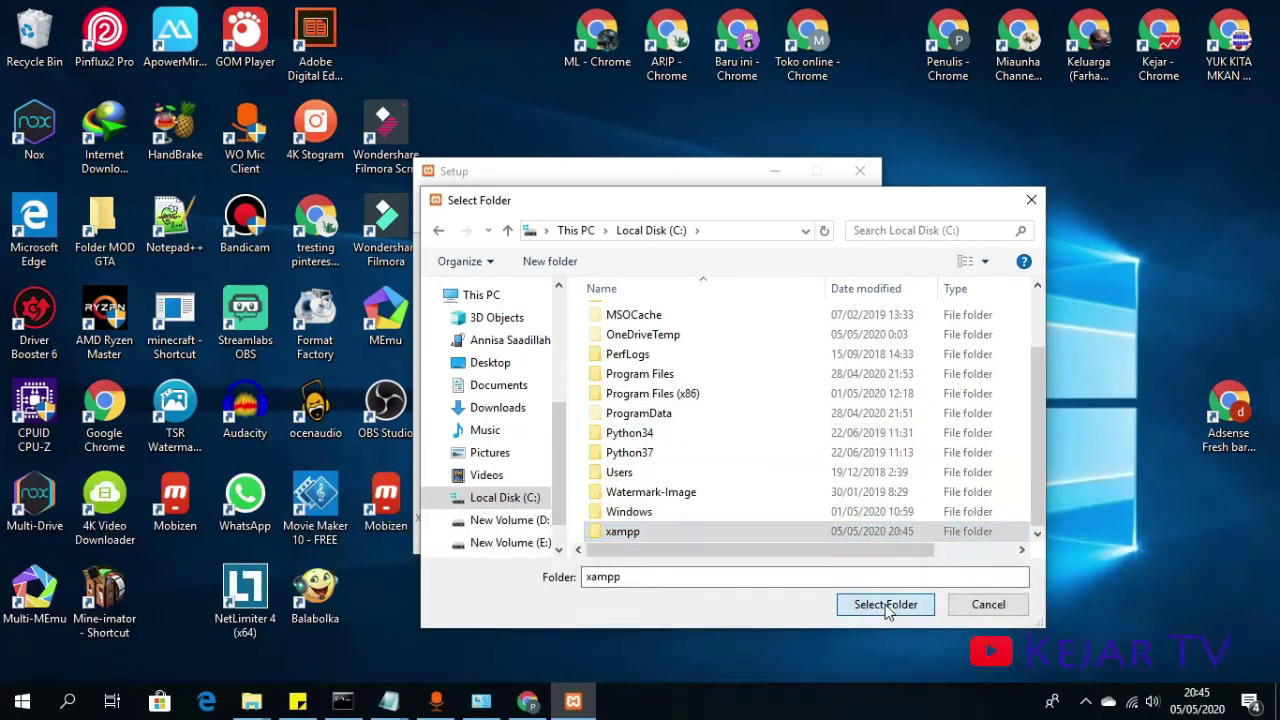
click(758, 534)
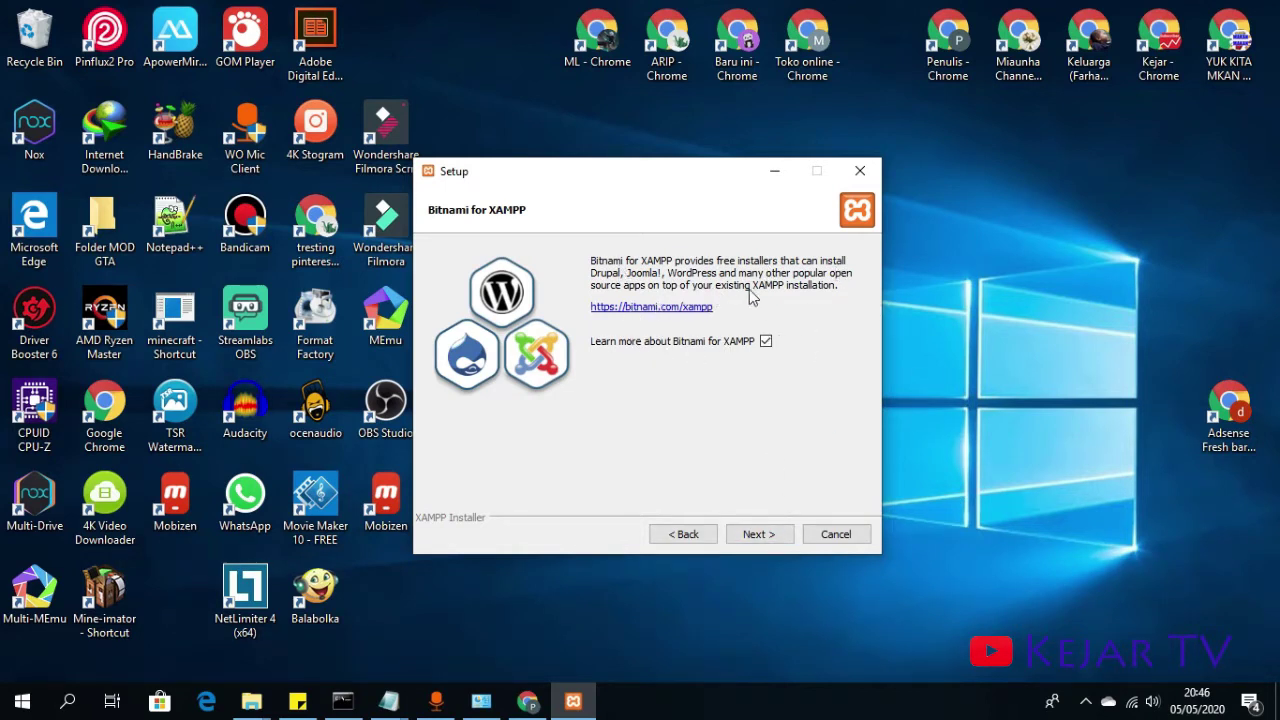
- Continue past the Bitnami page, start the XAMPP installation, and close the Bitnami browser window
click(783, 535)
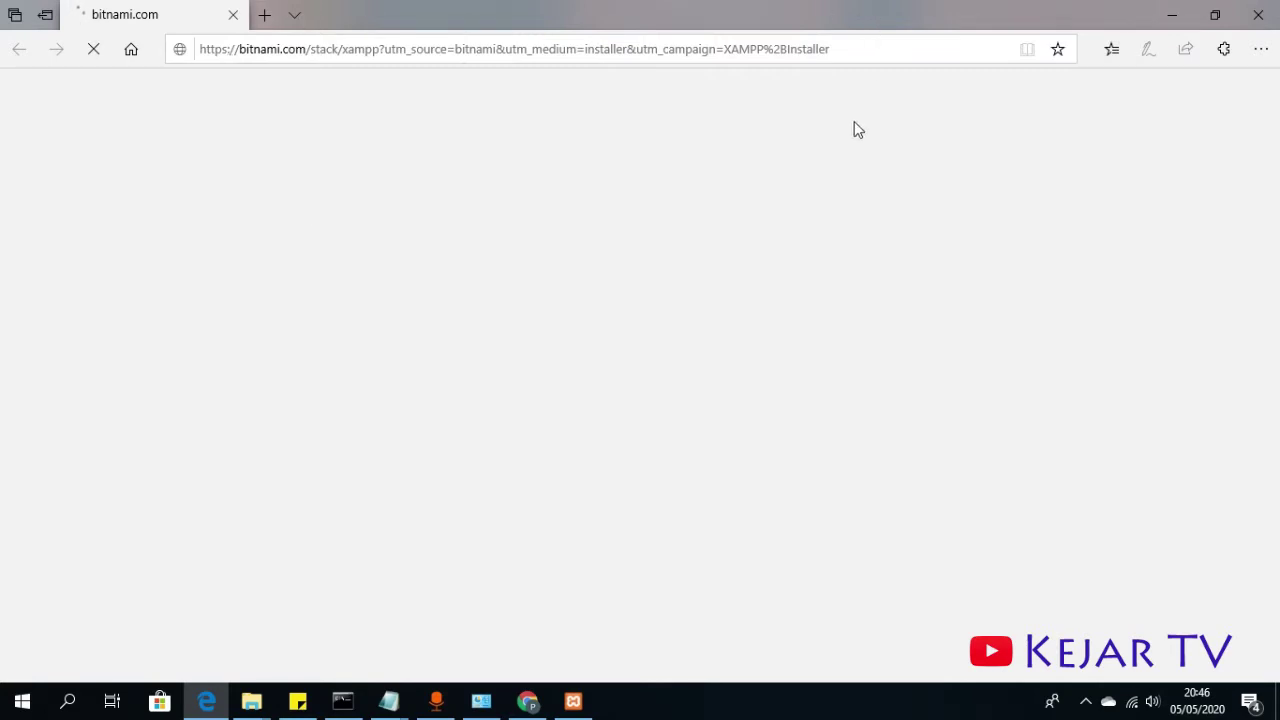
click(573, 704)
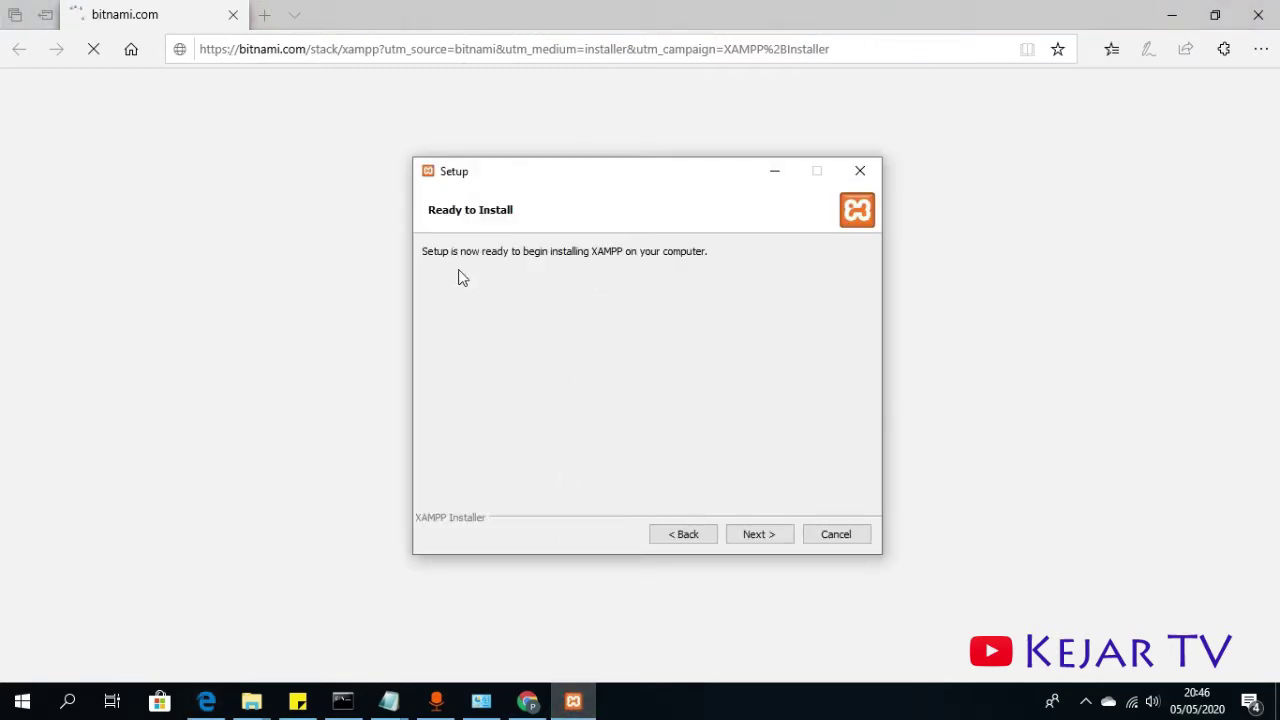
click(786, 535)
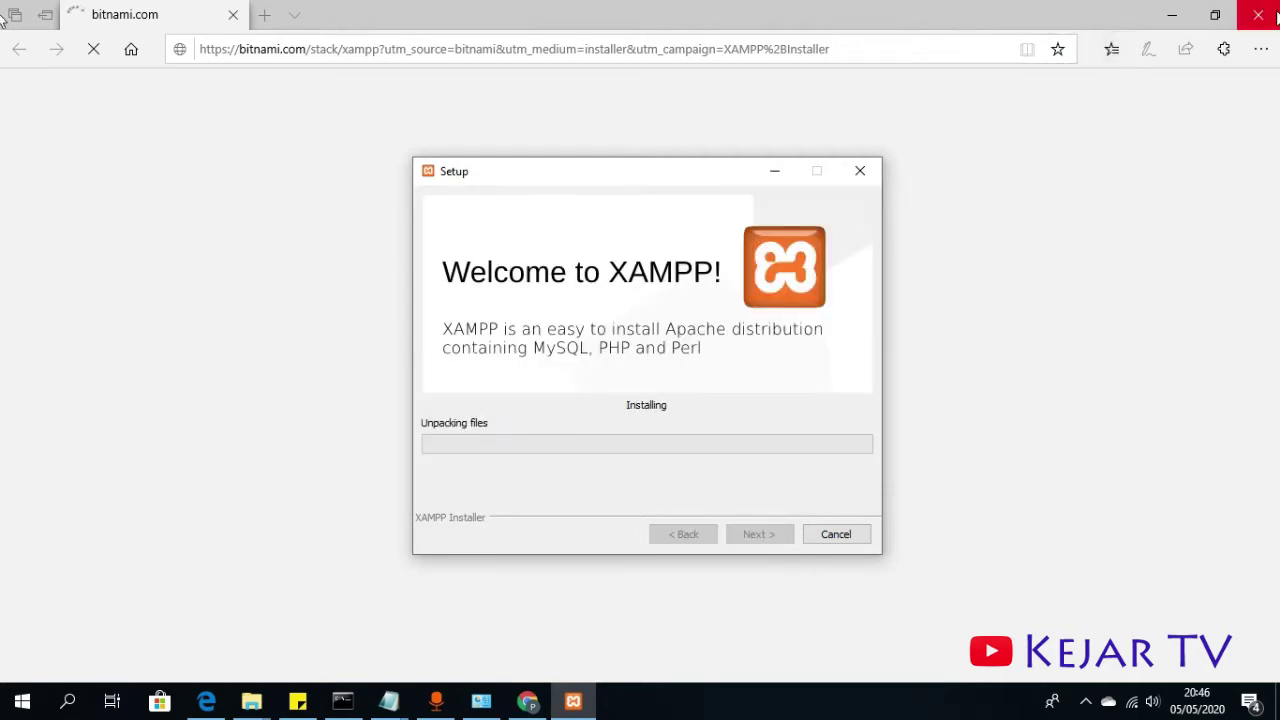
click(1258, 14)
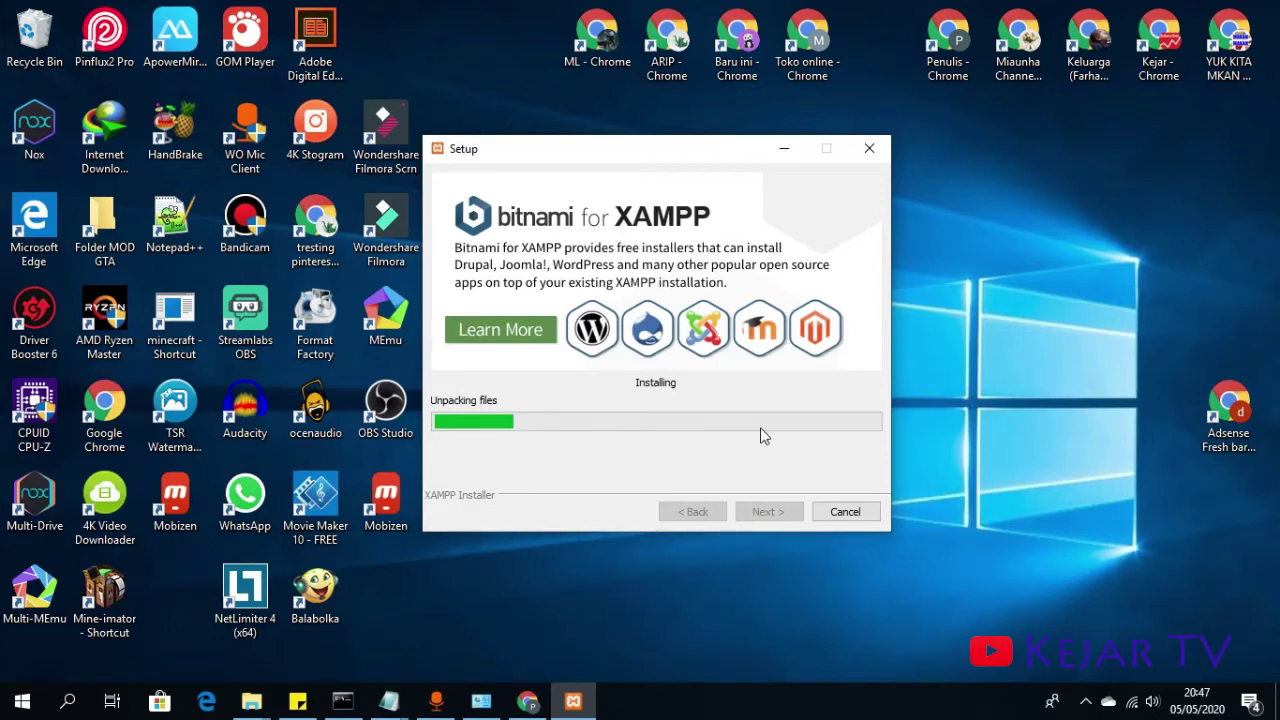
click(1085, 701)
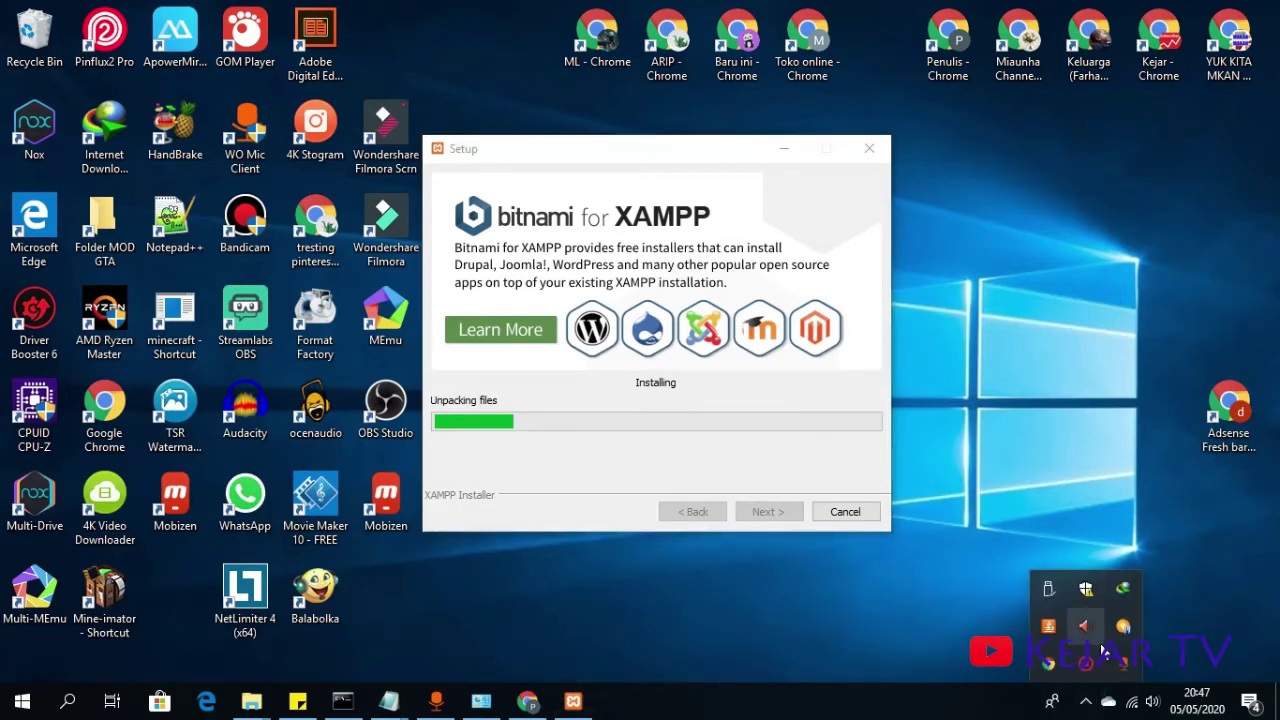
right_click(1085, 701)
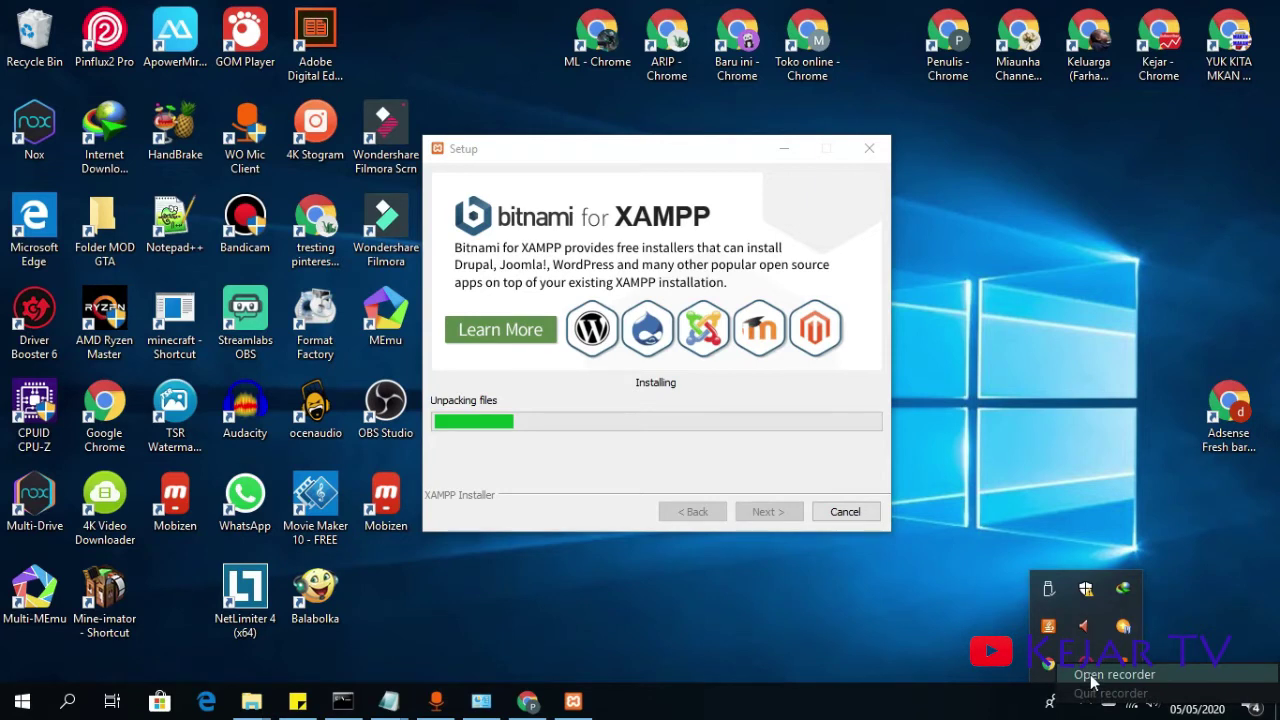
click(1094, 675)
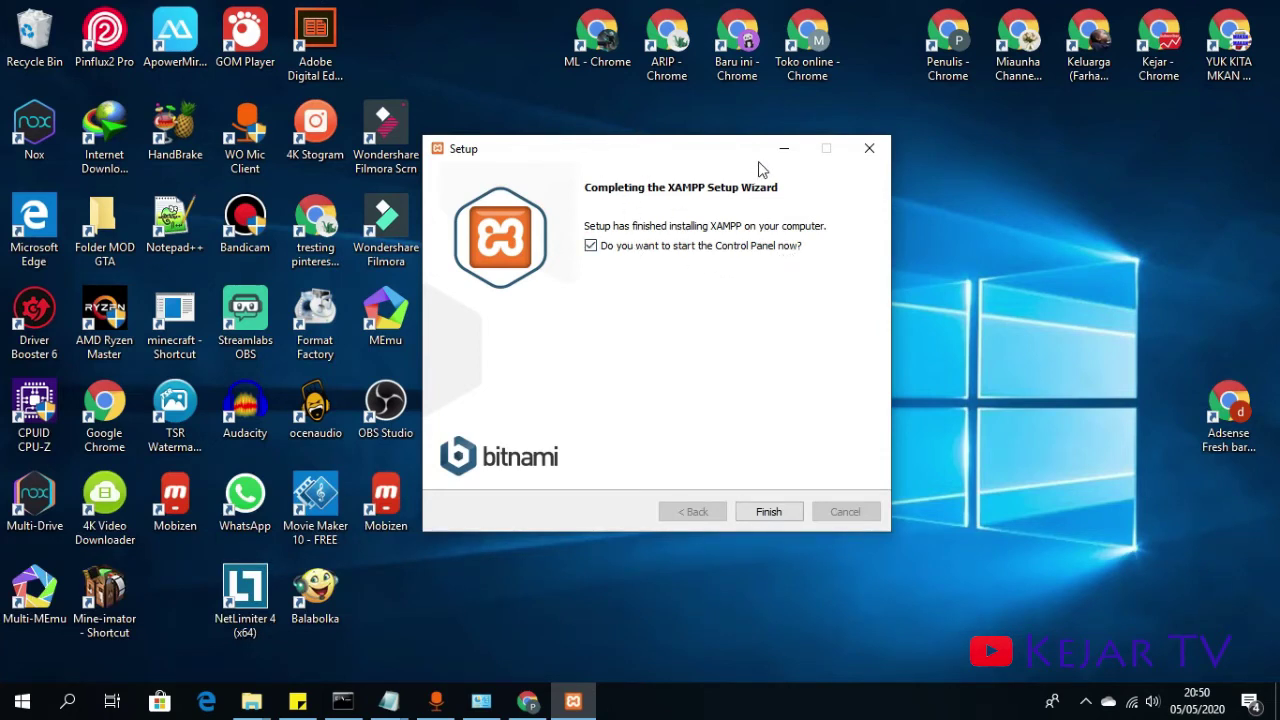
- Finish the setup wizard with the Control Panel launching in English, and move the Control Panel window to the middle of the desktop
click(792, 514)
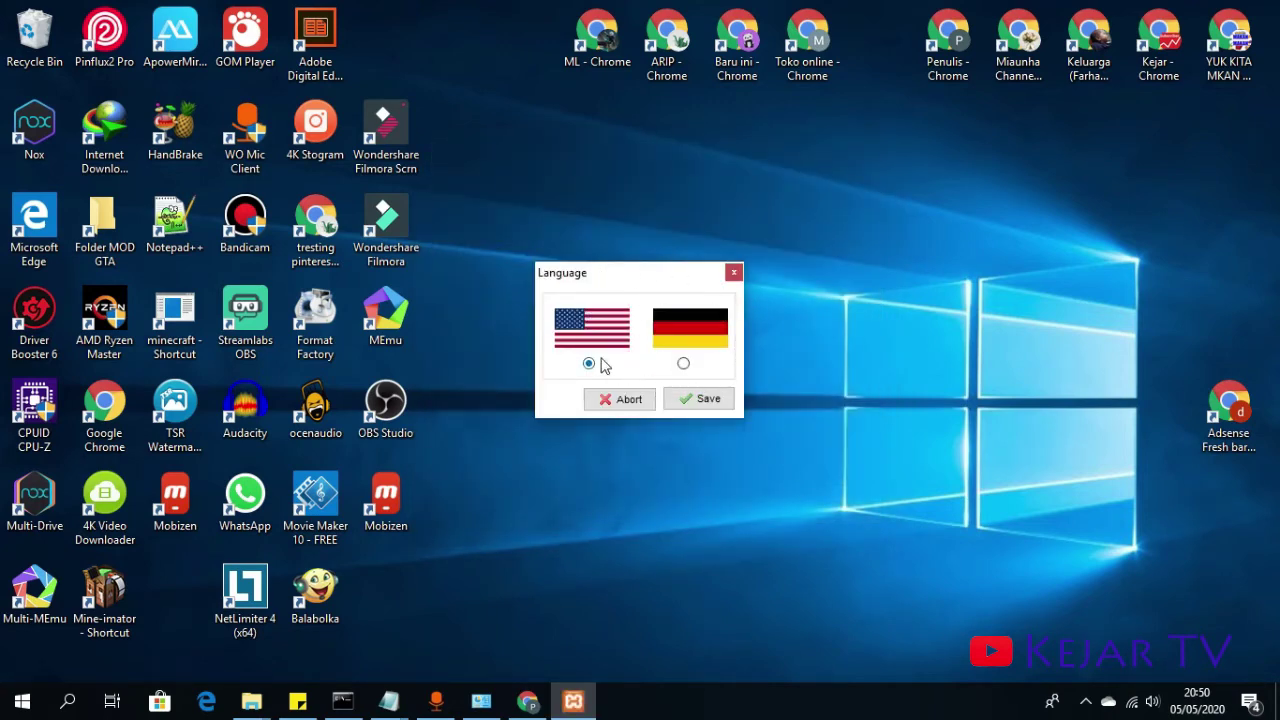
click(706, 400)
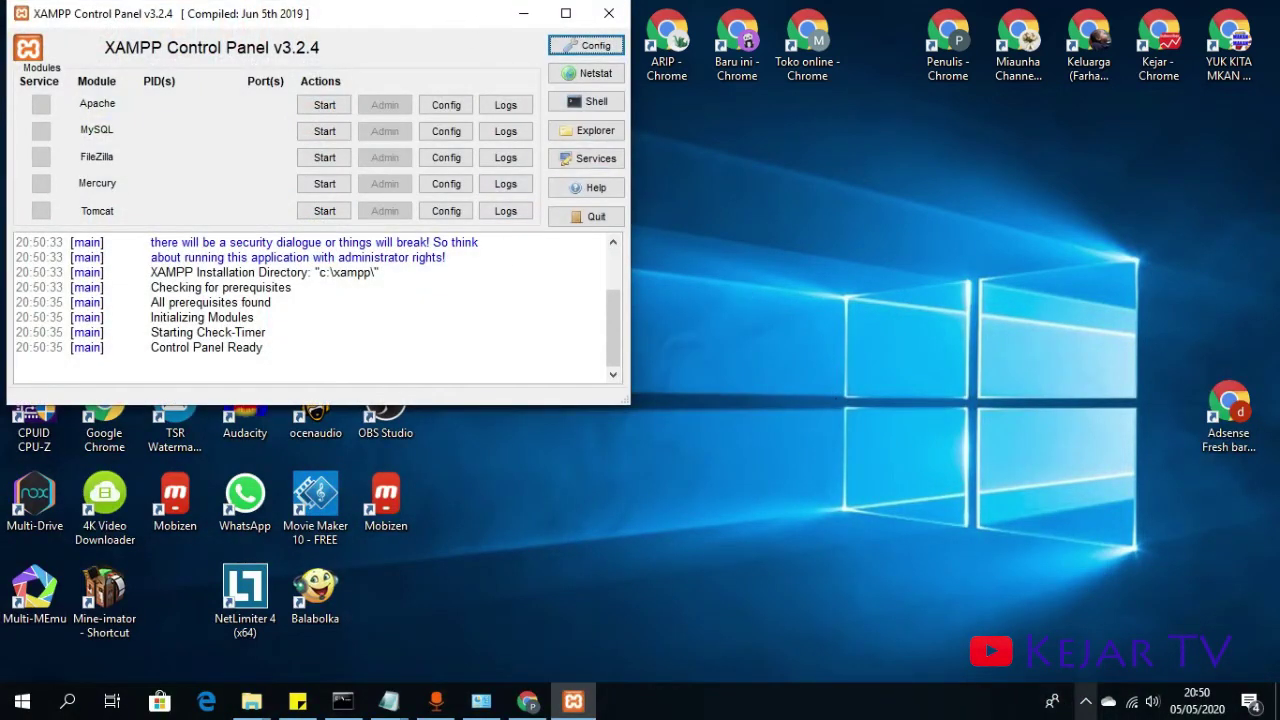
click(1085, 701)
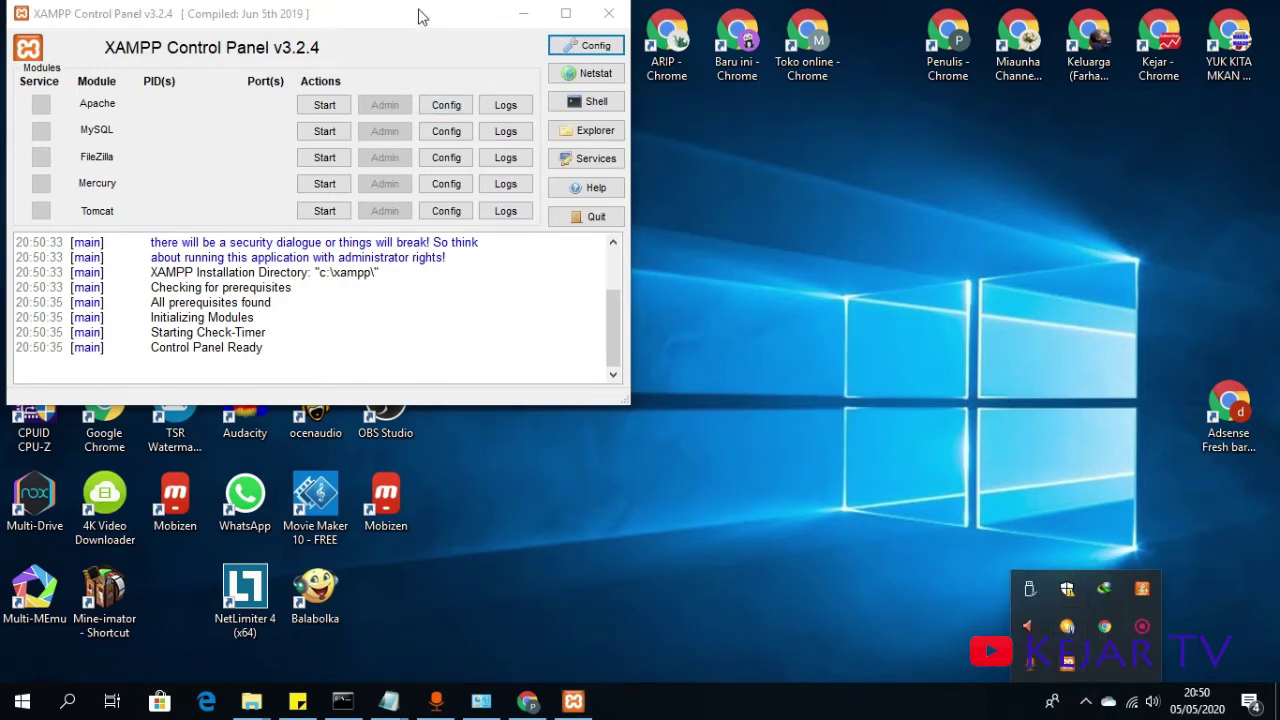
drag(418, 19, 855, 130)
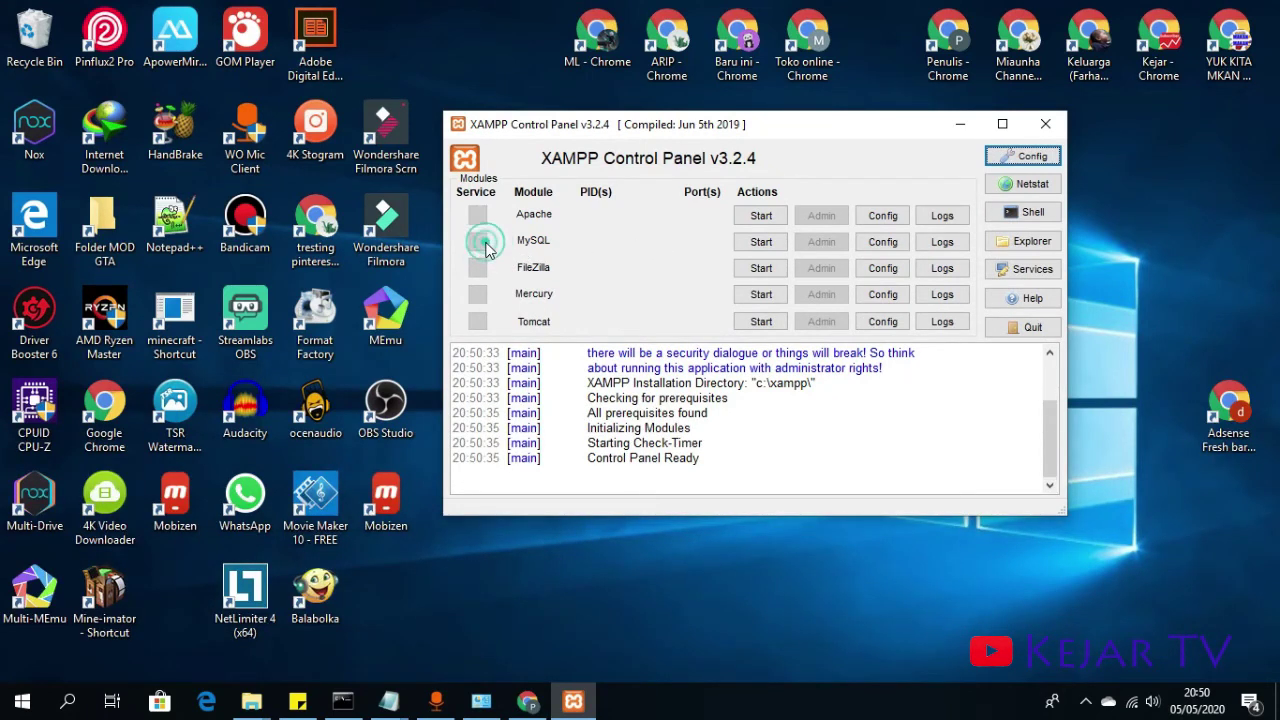
- Start the MySQL, FileZilla and Mercury modules, allowing Mercury through the firewall on public networks, and stop Mercury
click(779, 248)
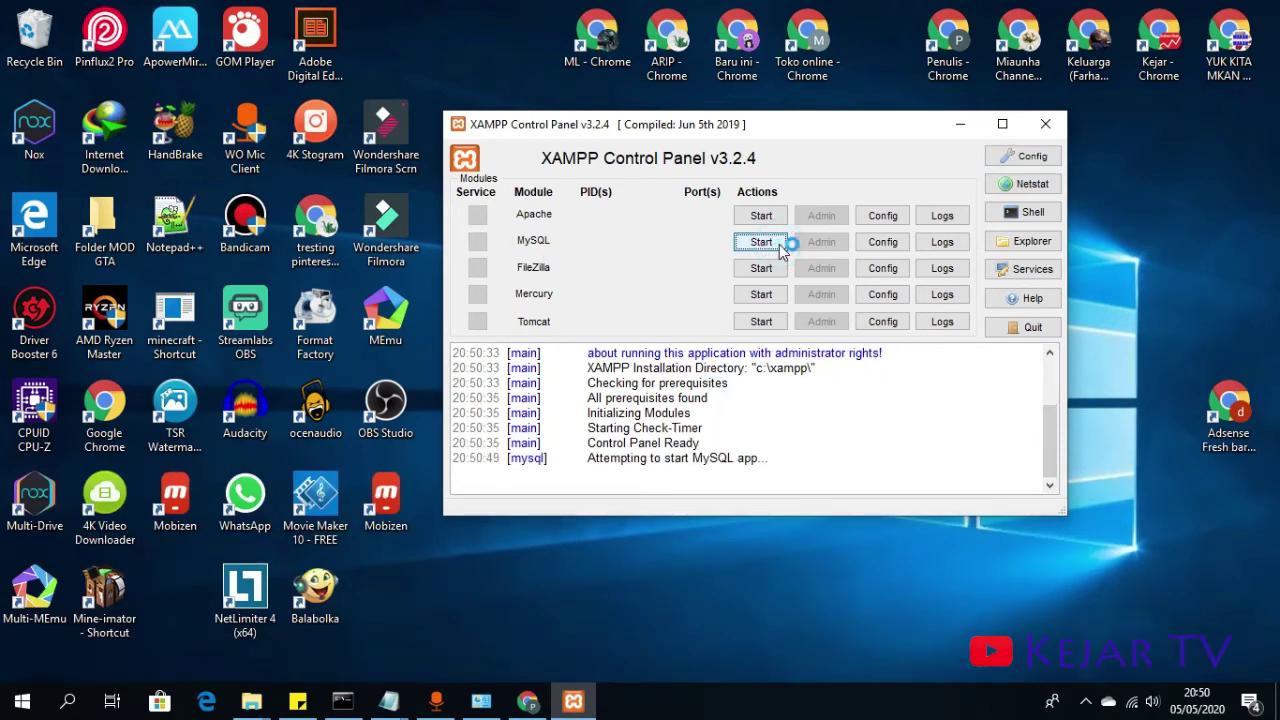
click(771, 301)
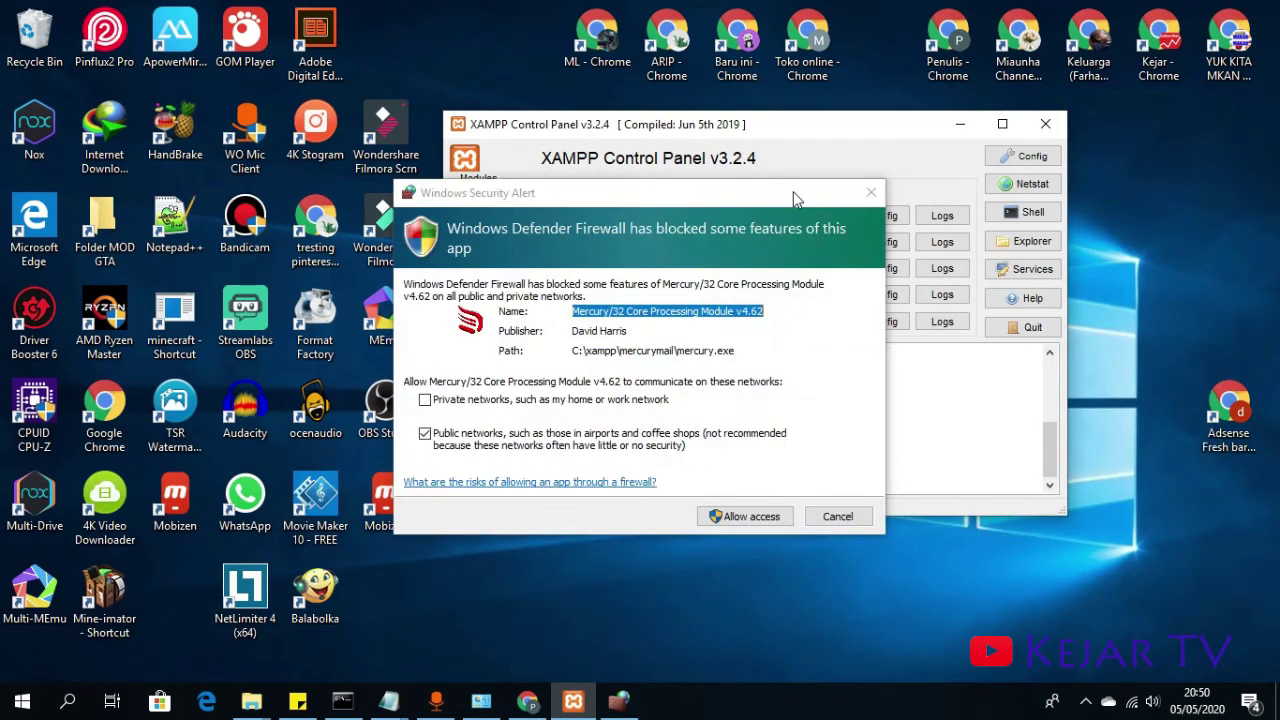
click(745, 516)
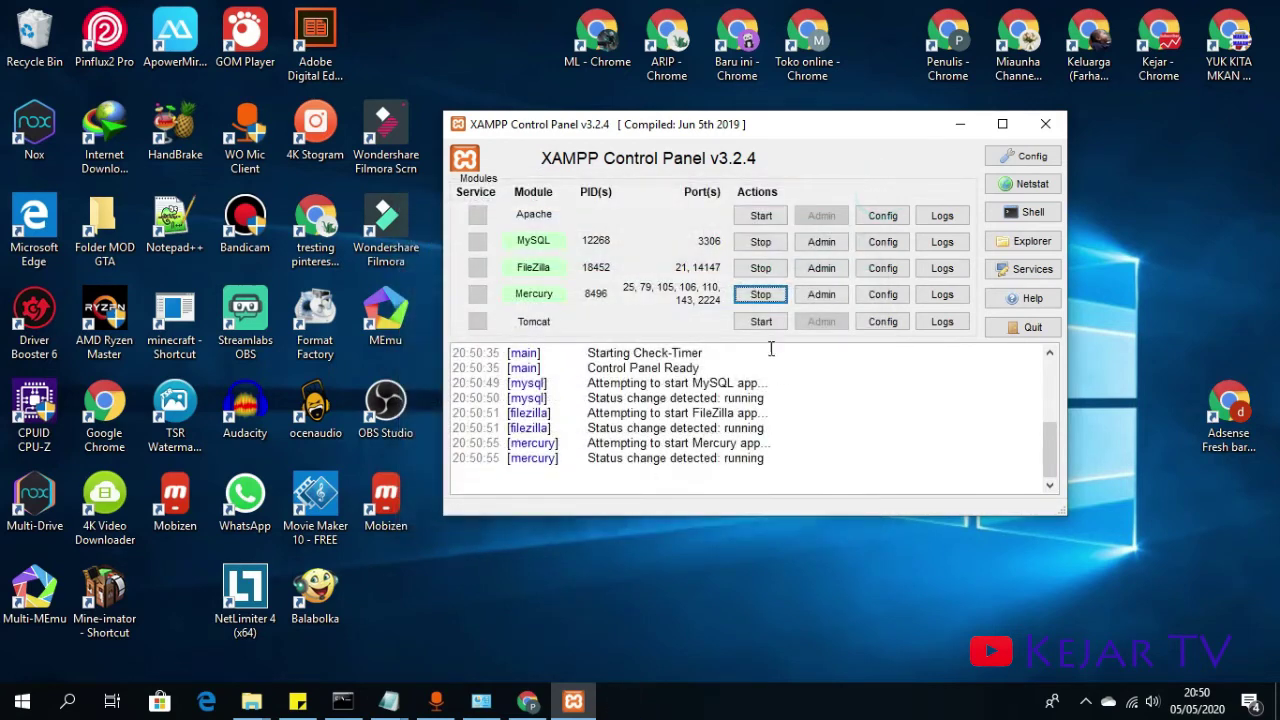
click(765, 298)
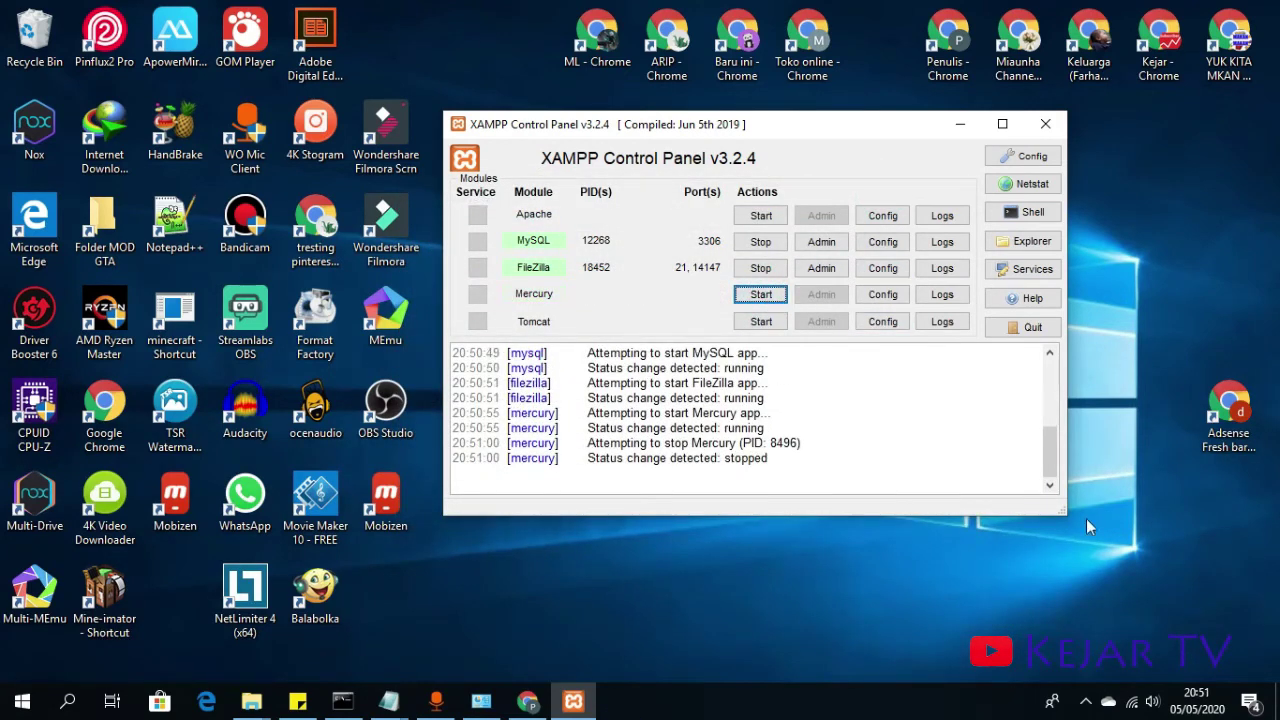
- Switch to Chrome and try to load localhost/phpmyadmin in a new tab
click(1085, 701)
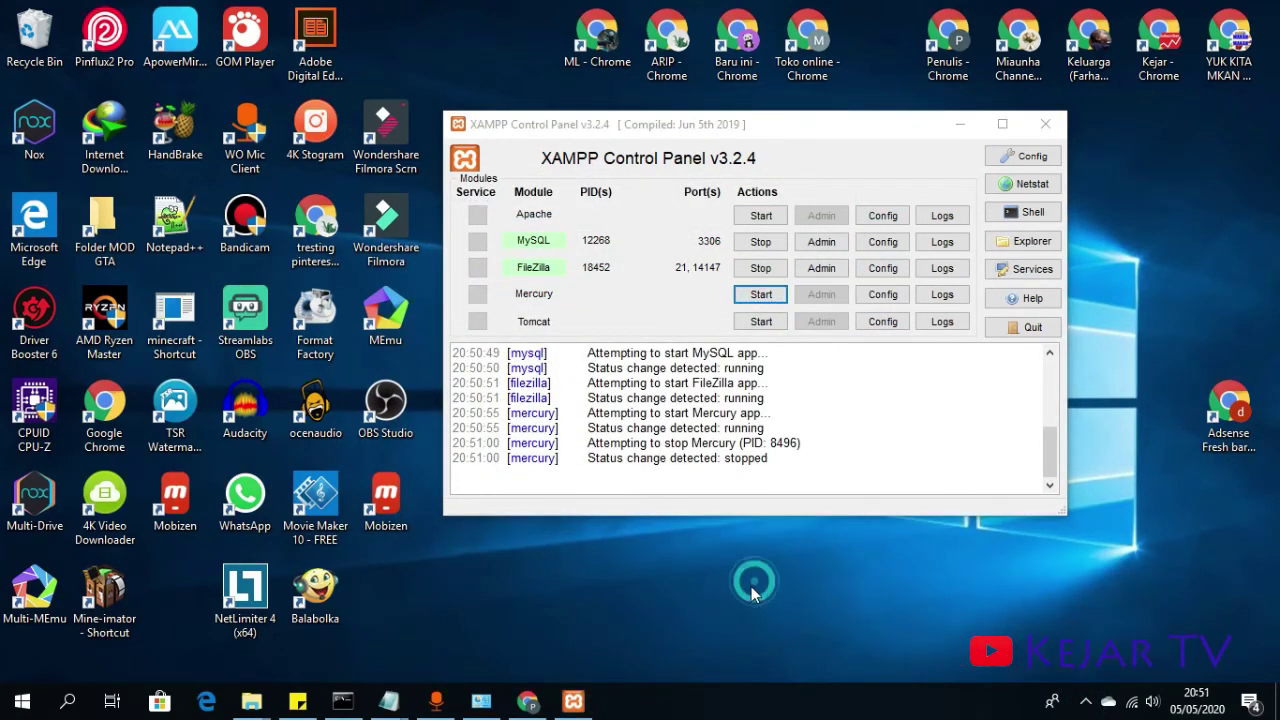
click(530, 702)
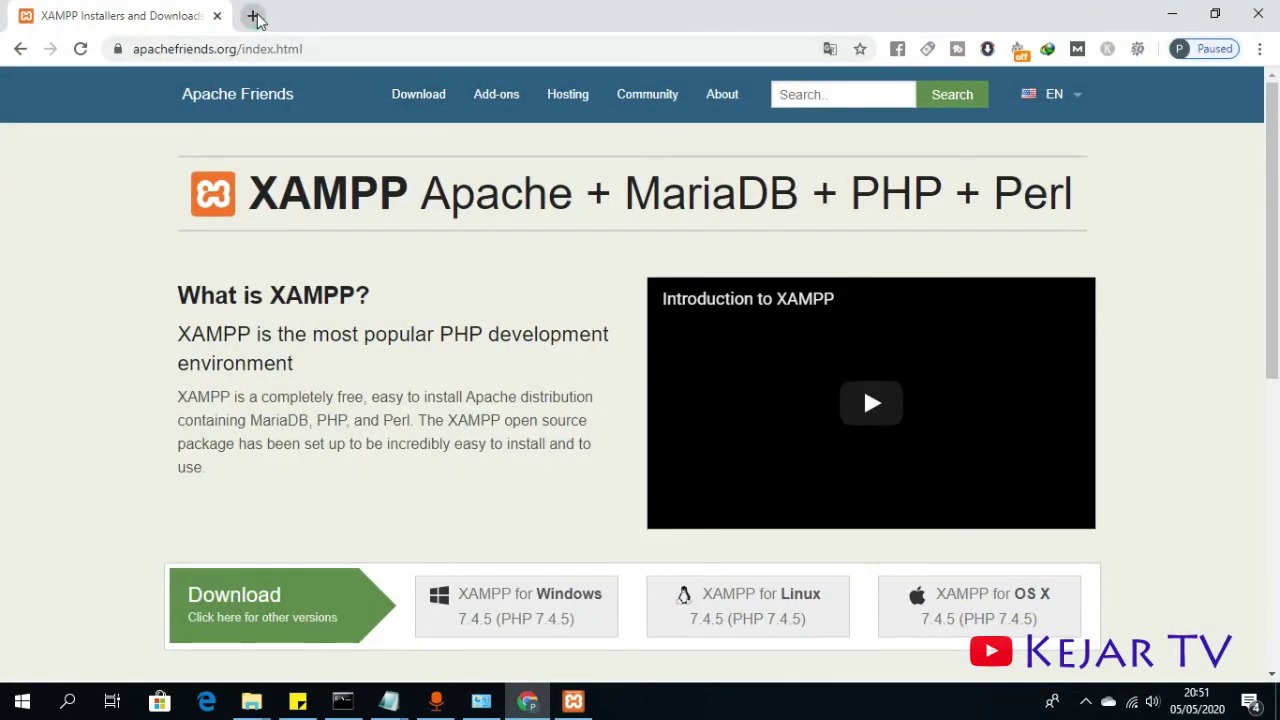
click(252, 15)
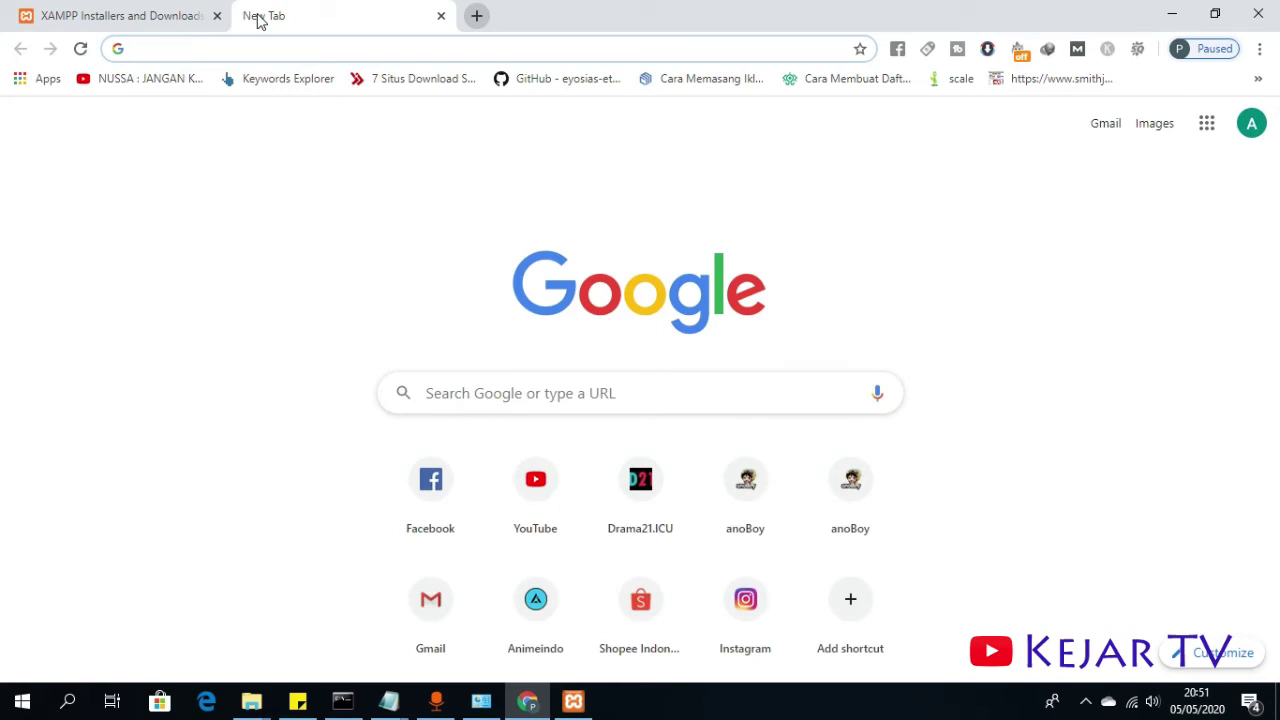
text(localhost/phpmyadmin)
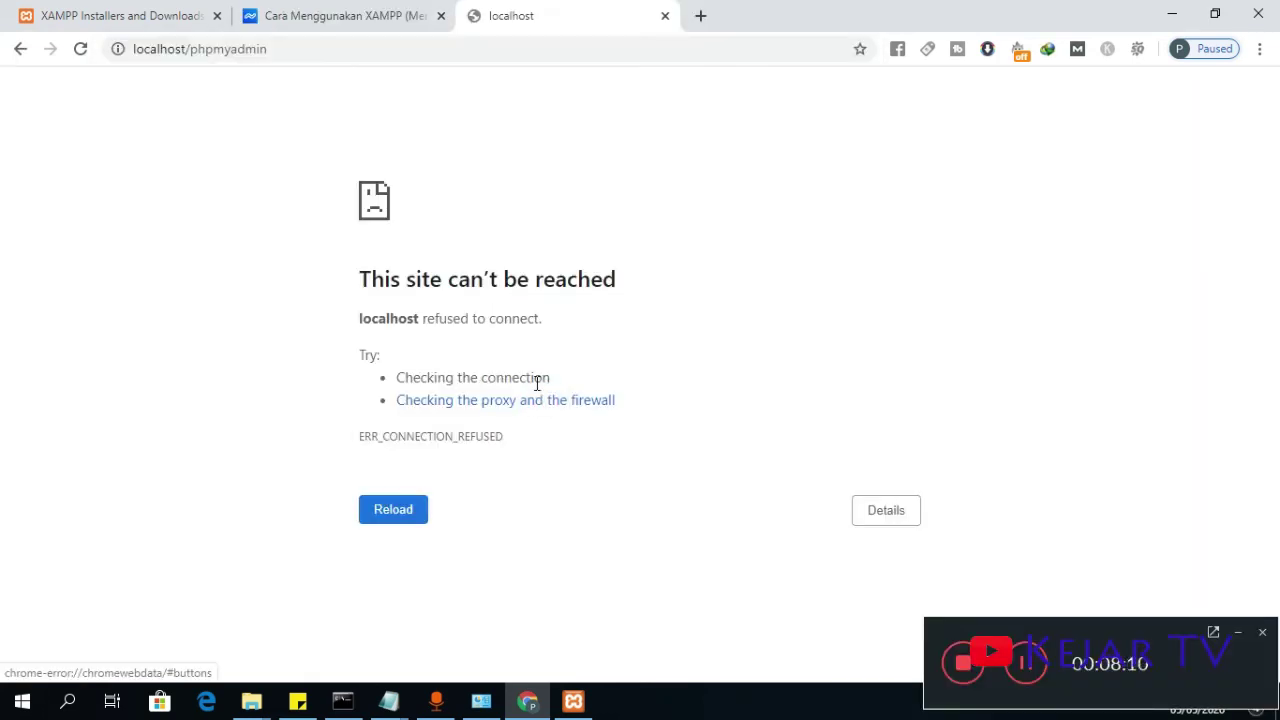
click(889, 517)
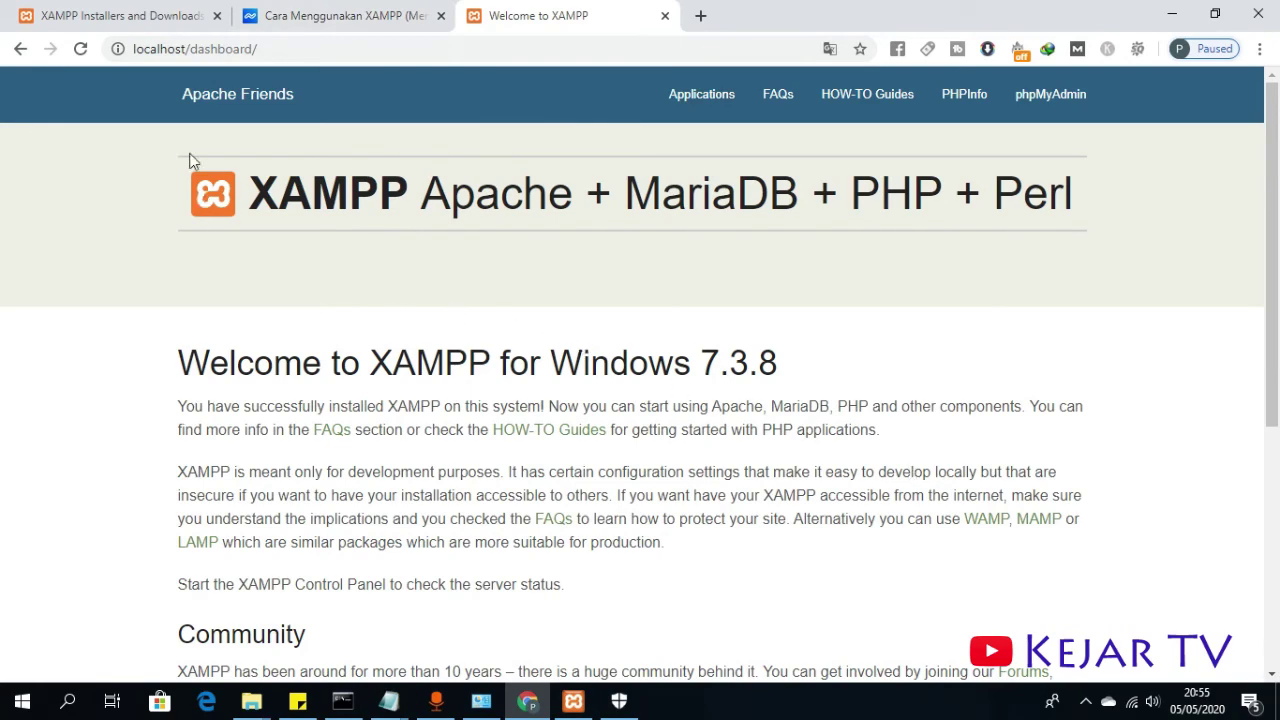
- Check the module status in the XAMPP Control Panel and open phpMyAdmin from the localhost dashboard page
click(194, 52)
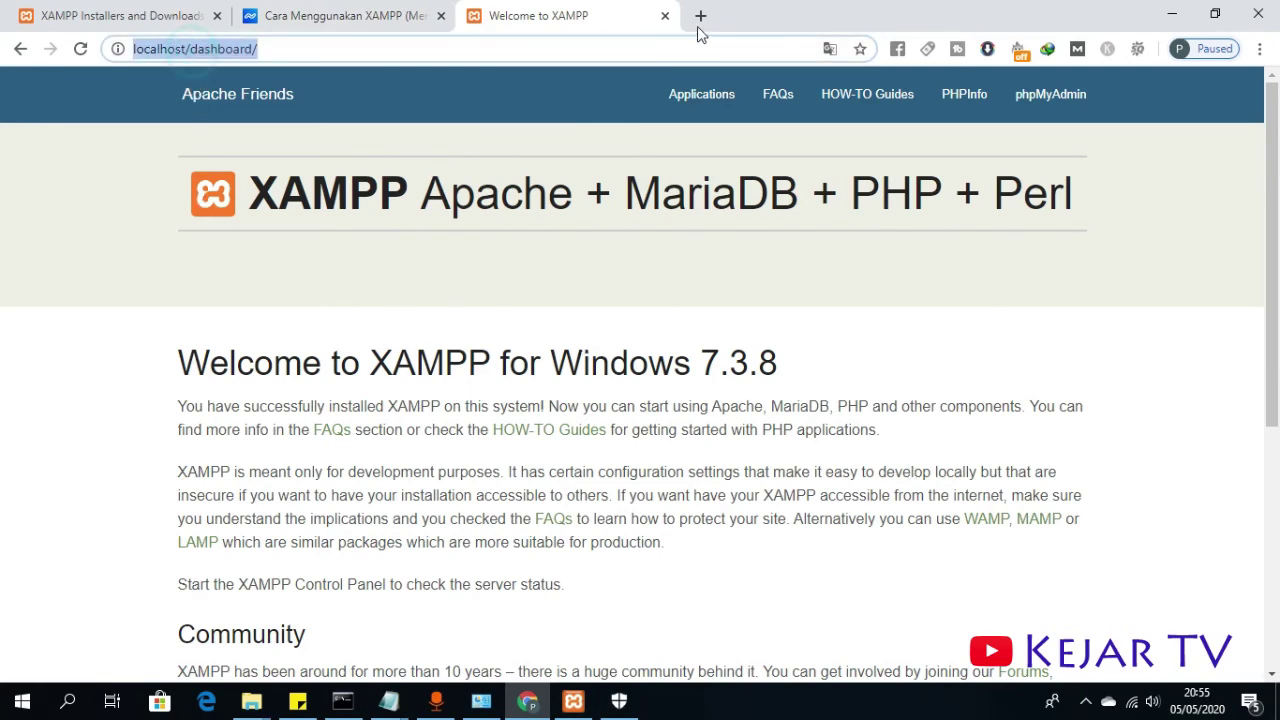
click(563, 705)
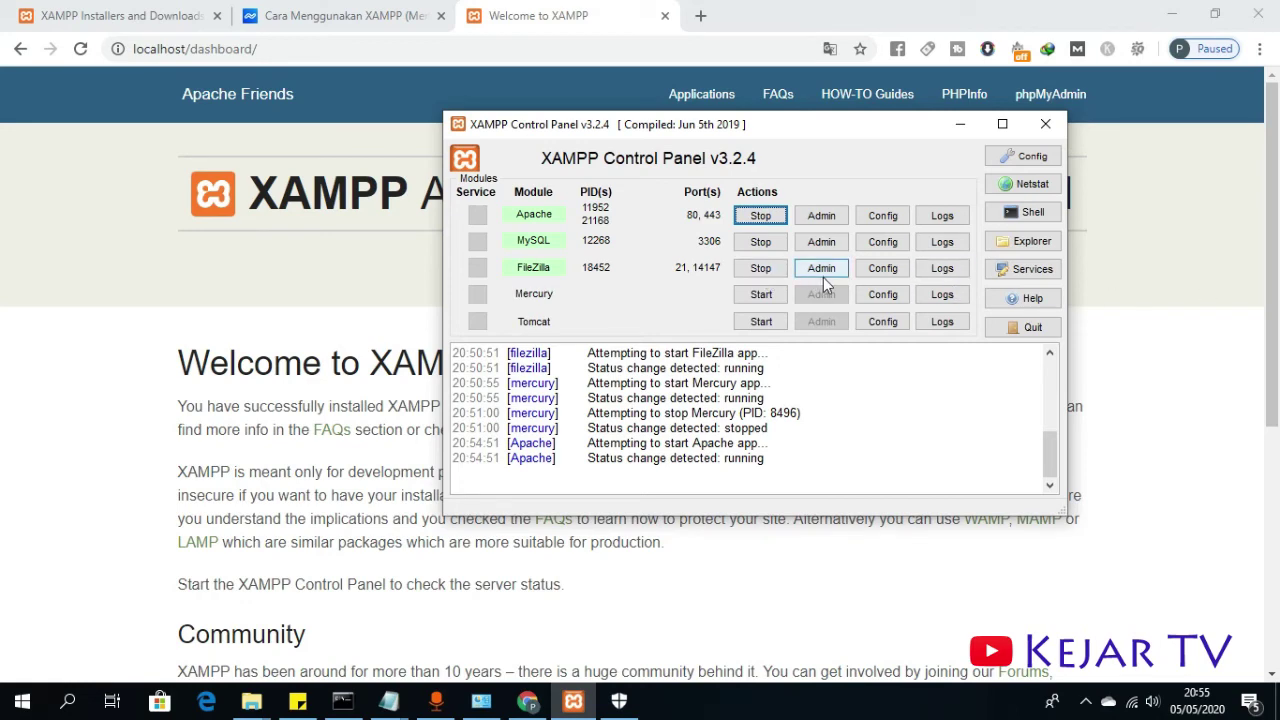
click(1190, 284)
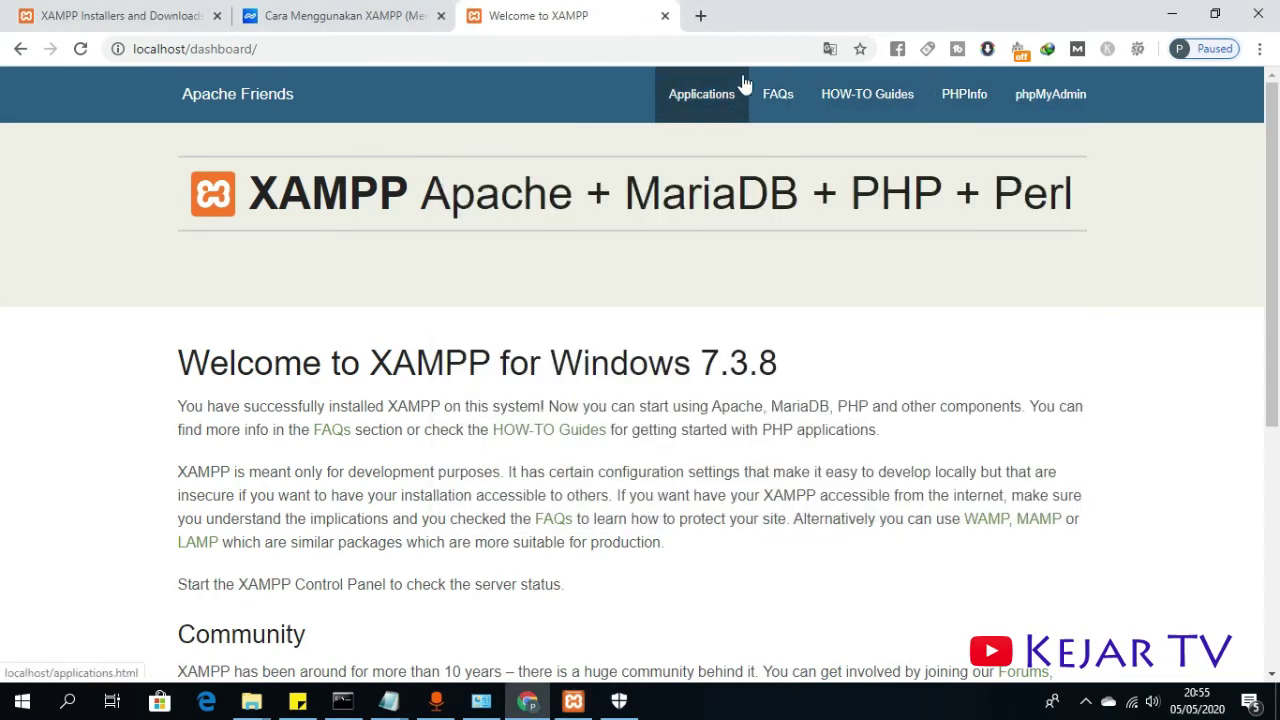
click(1040, 100)
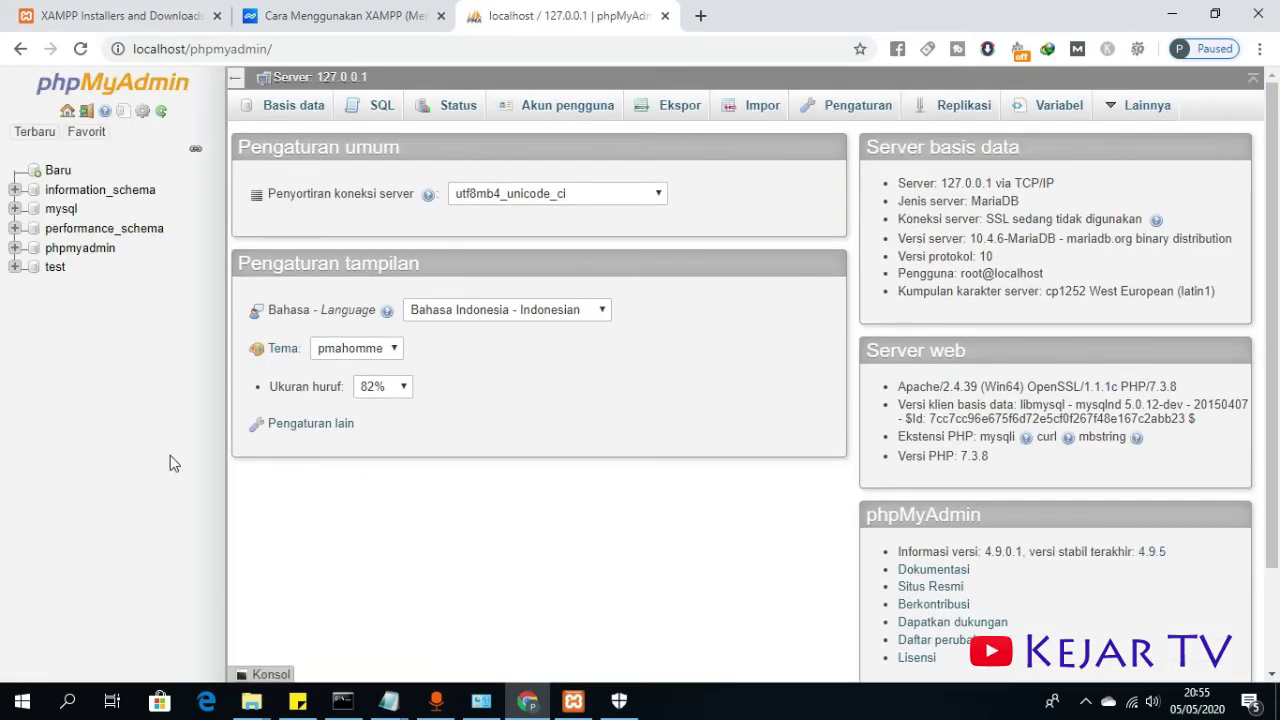
- Switch to File Explorer, browse the contents of C:\xampp, and open its htdocs folder
click(251, 701)
click(350, 620)
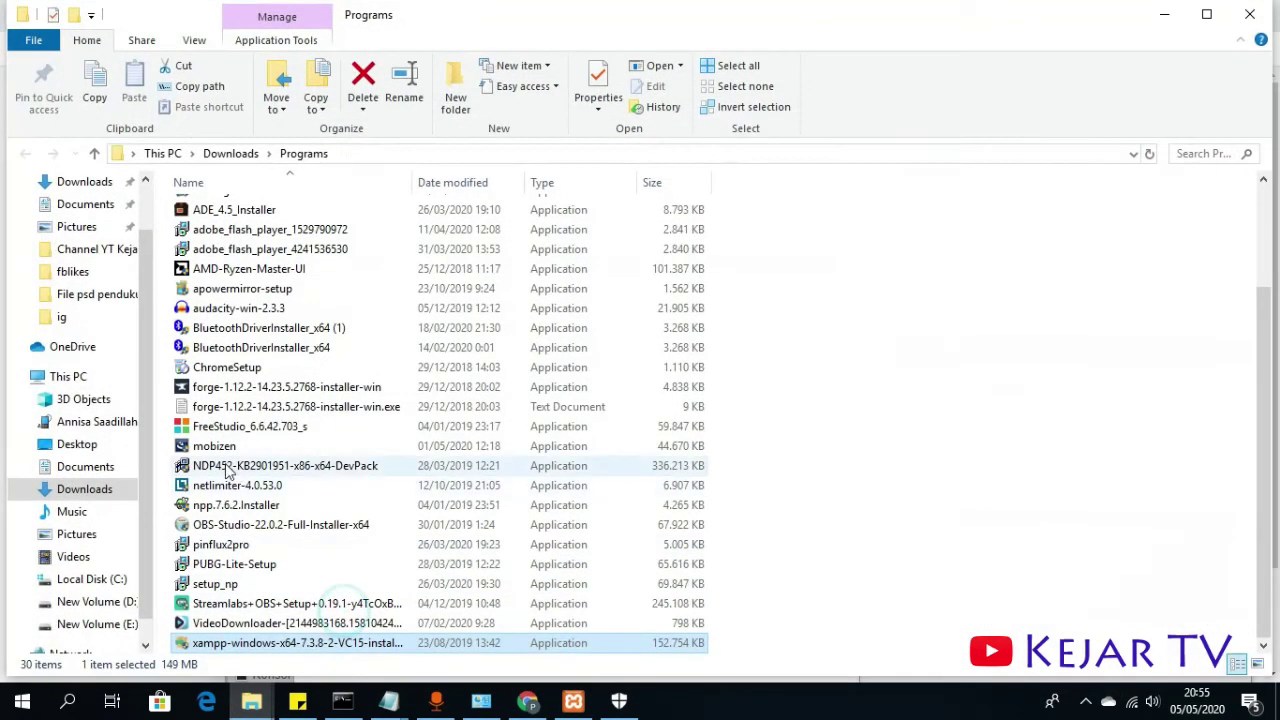
click(100, 376)
double_click(465, 366)
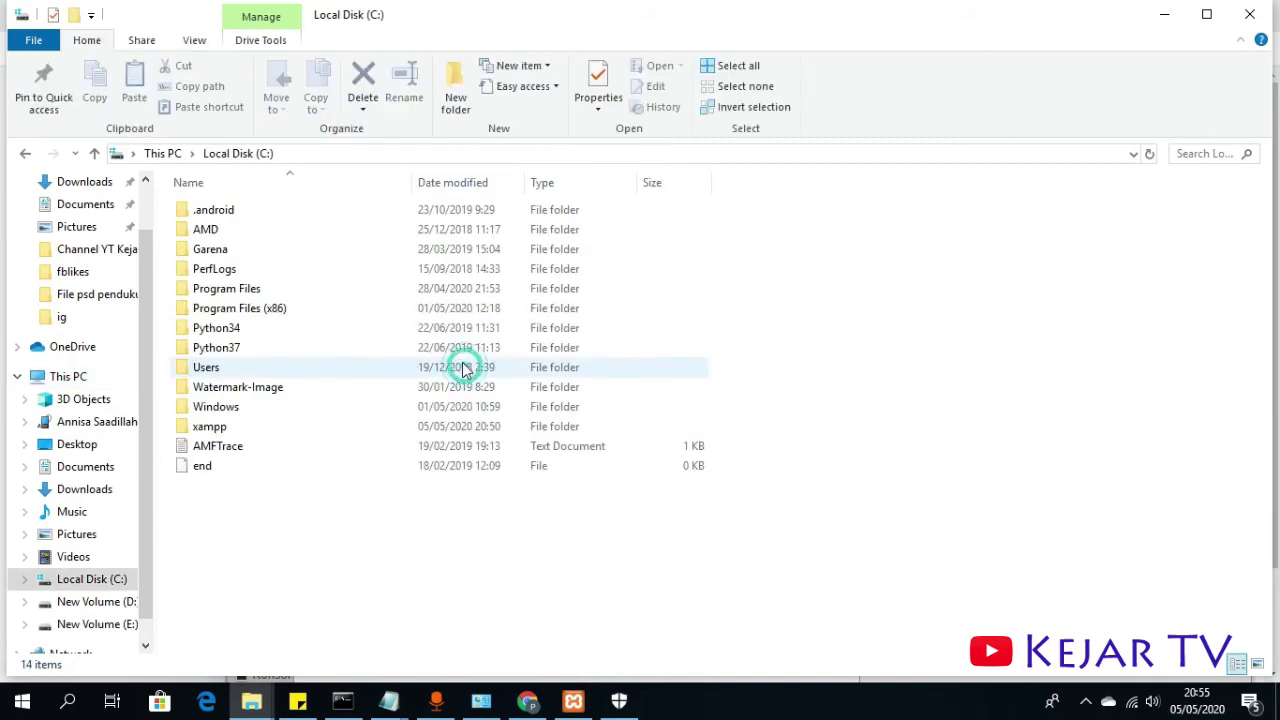
double_click(281, 430)
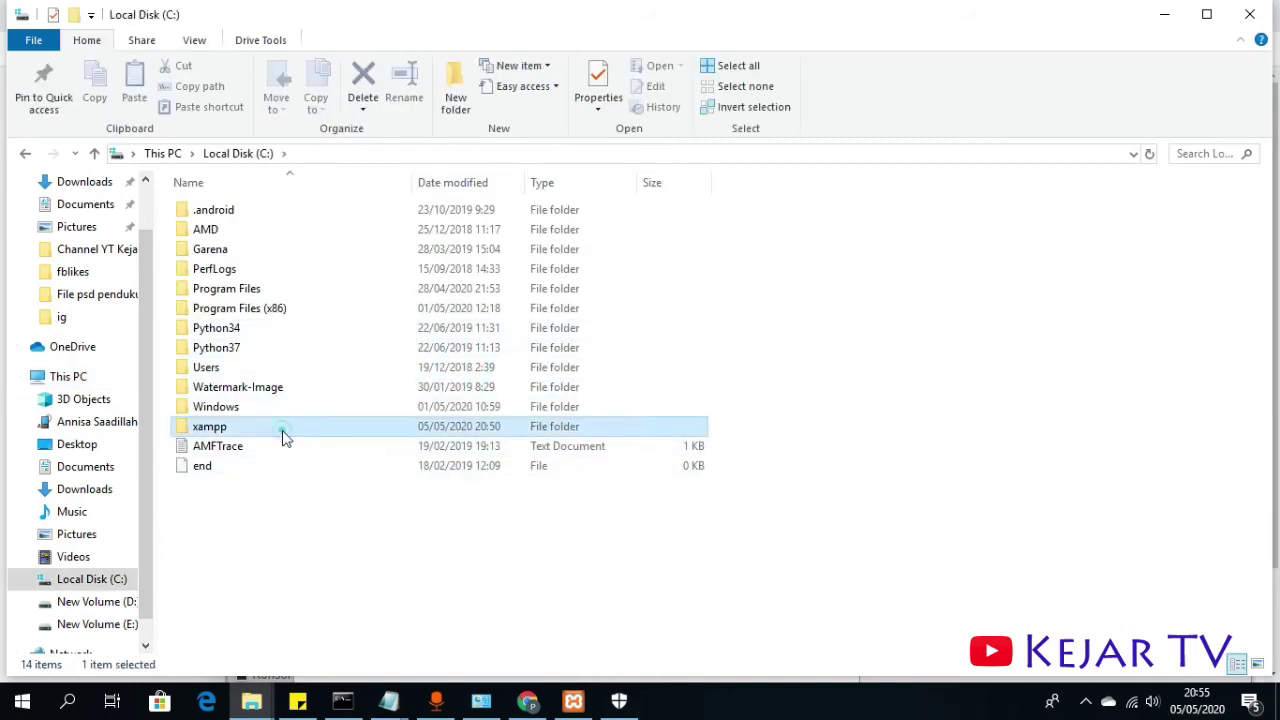
scroll(260, 514, down, 7)
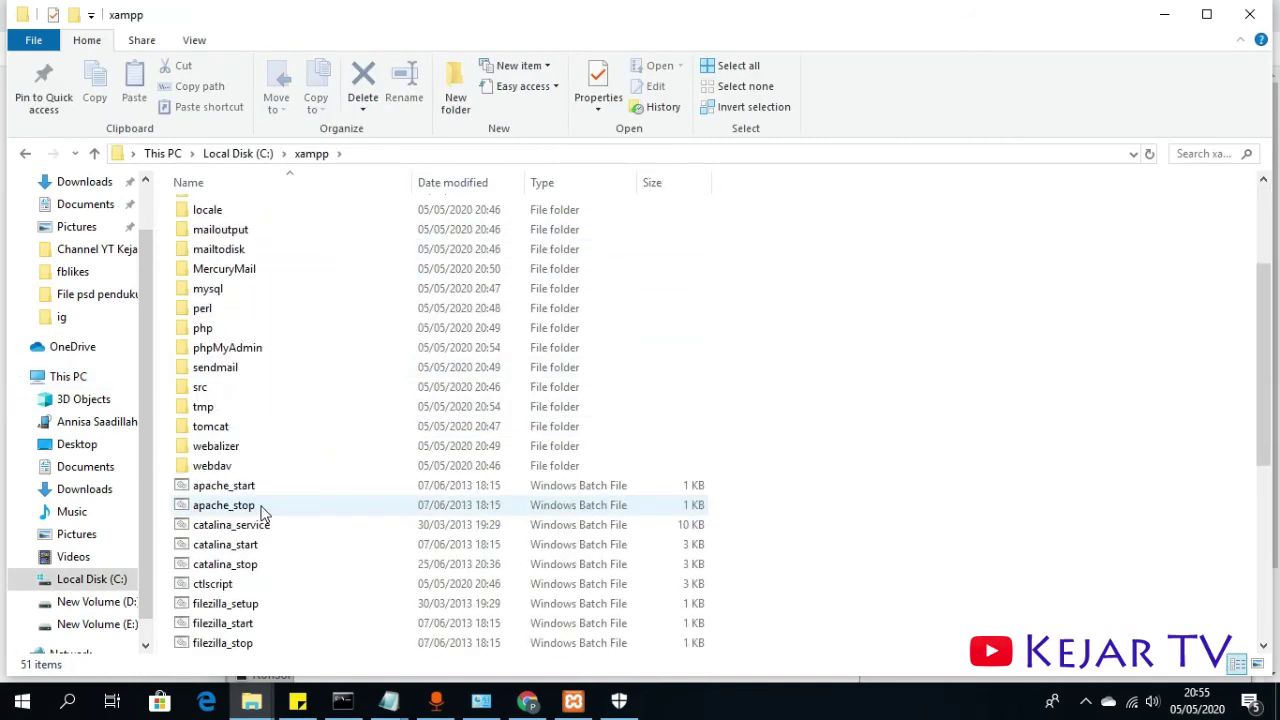
scroll(263, 512, up, 7)
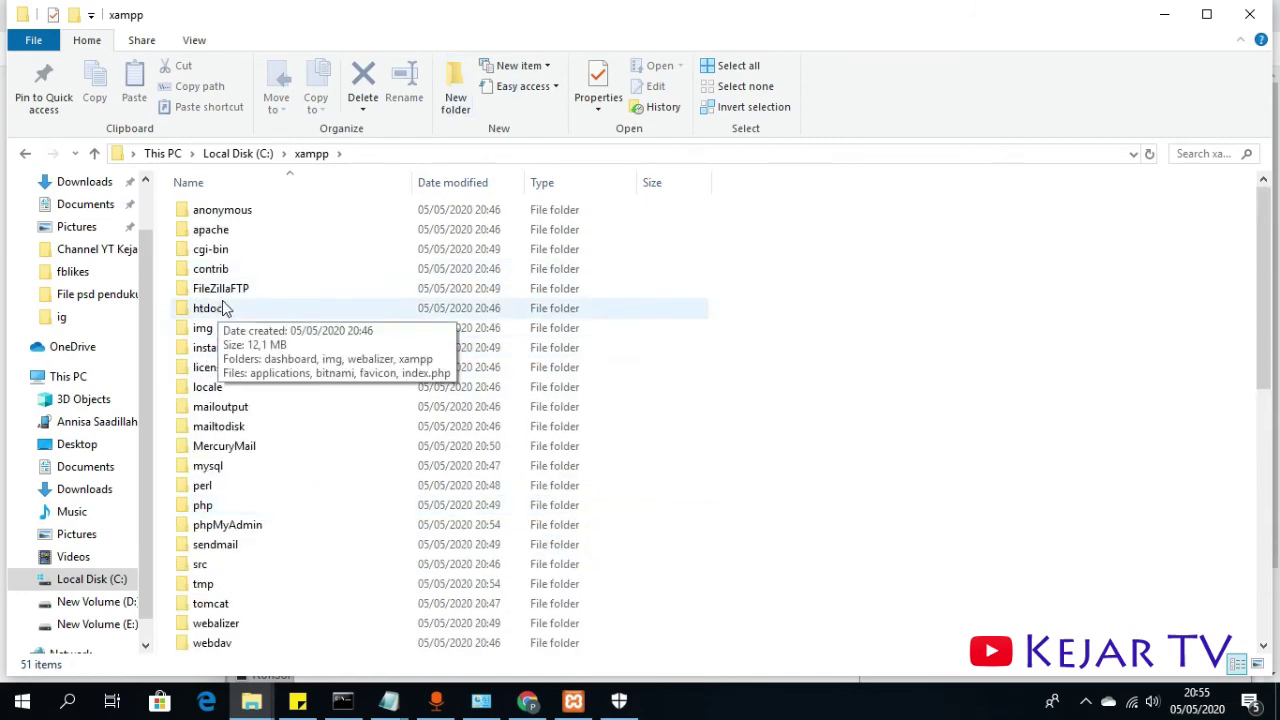
double_click(220, 308)
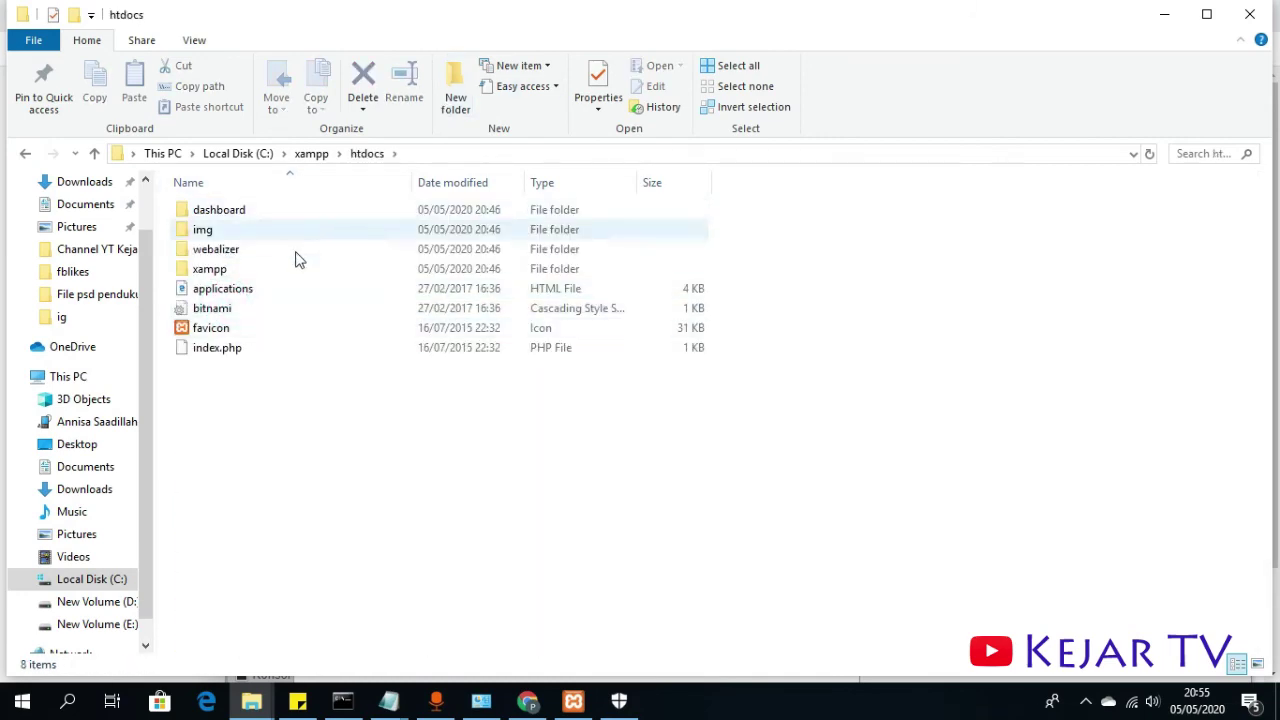
- Switch to Chrome, close the Cara Menggunakan XAMPP tab, and revisit the Apache Friends and phpMyAdmin pages with a blank tab added
click(528, 703)
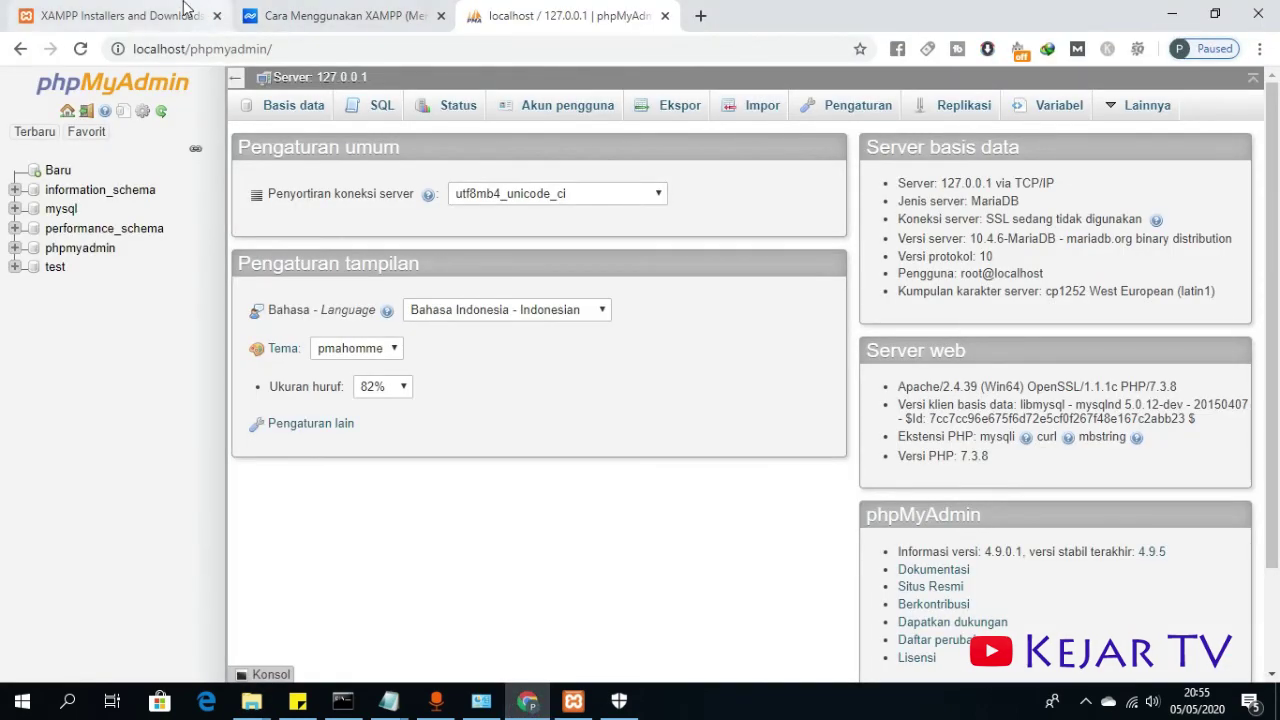
click(439, 18)
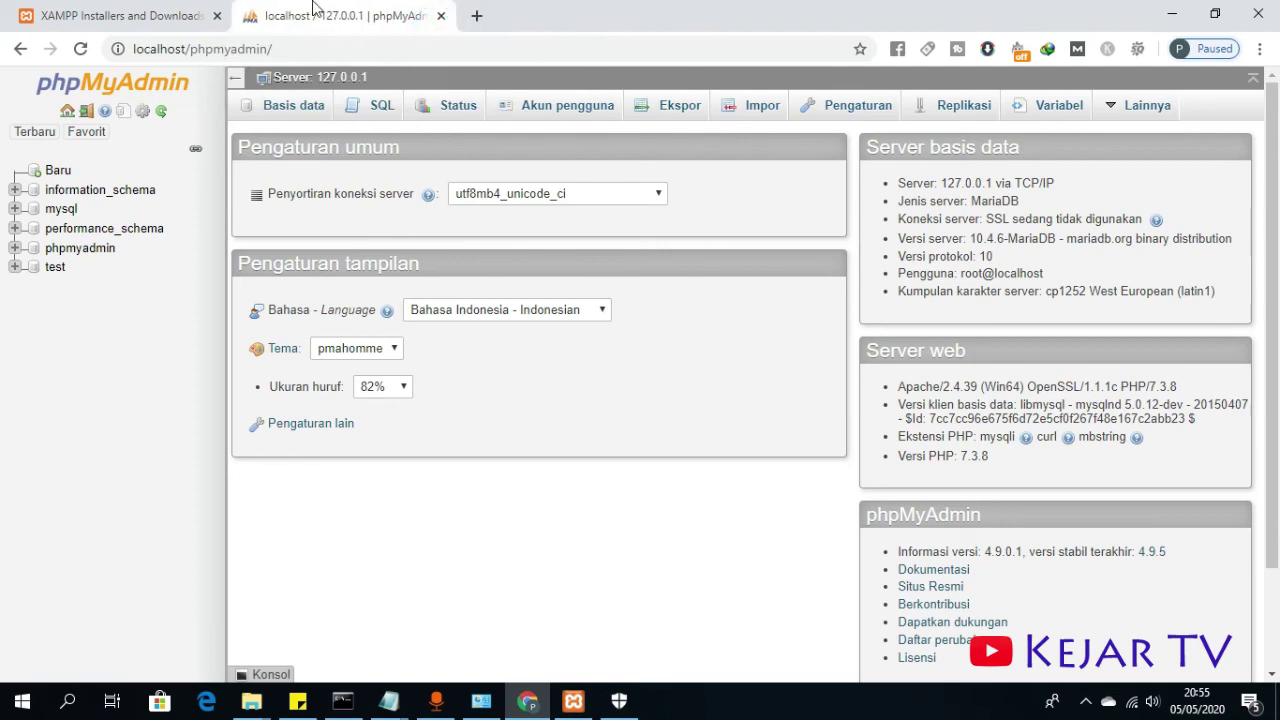
click(476, 16)
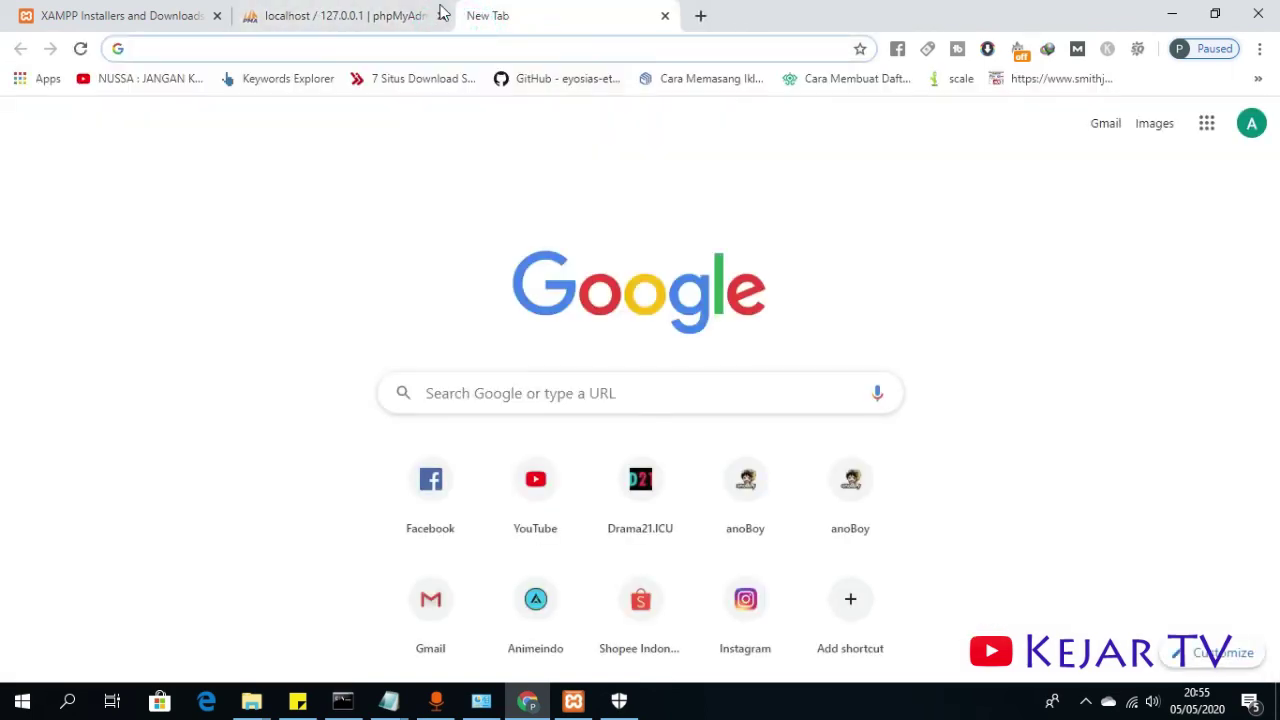
click(158, 14)
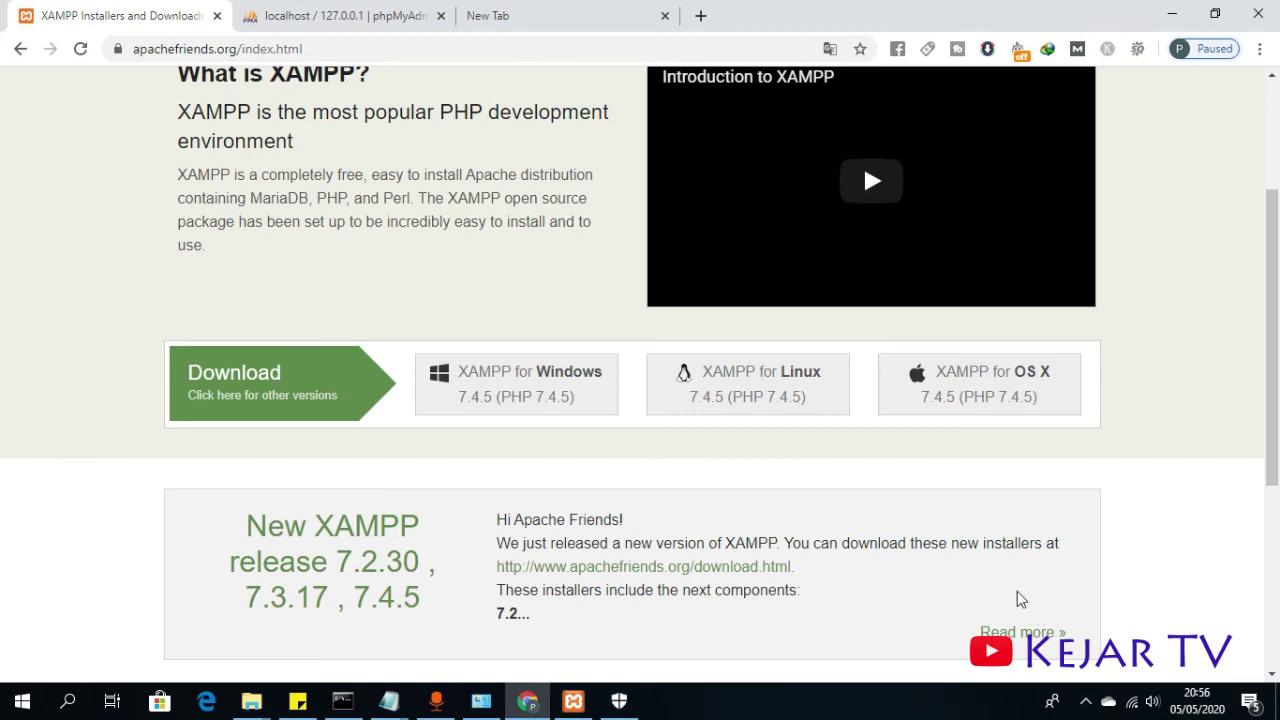
click(330, 18)
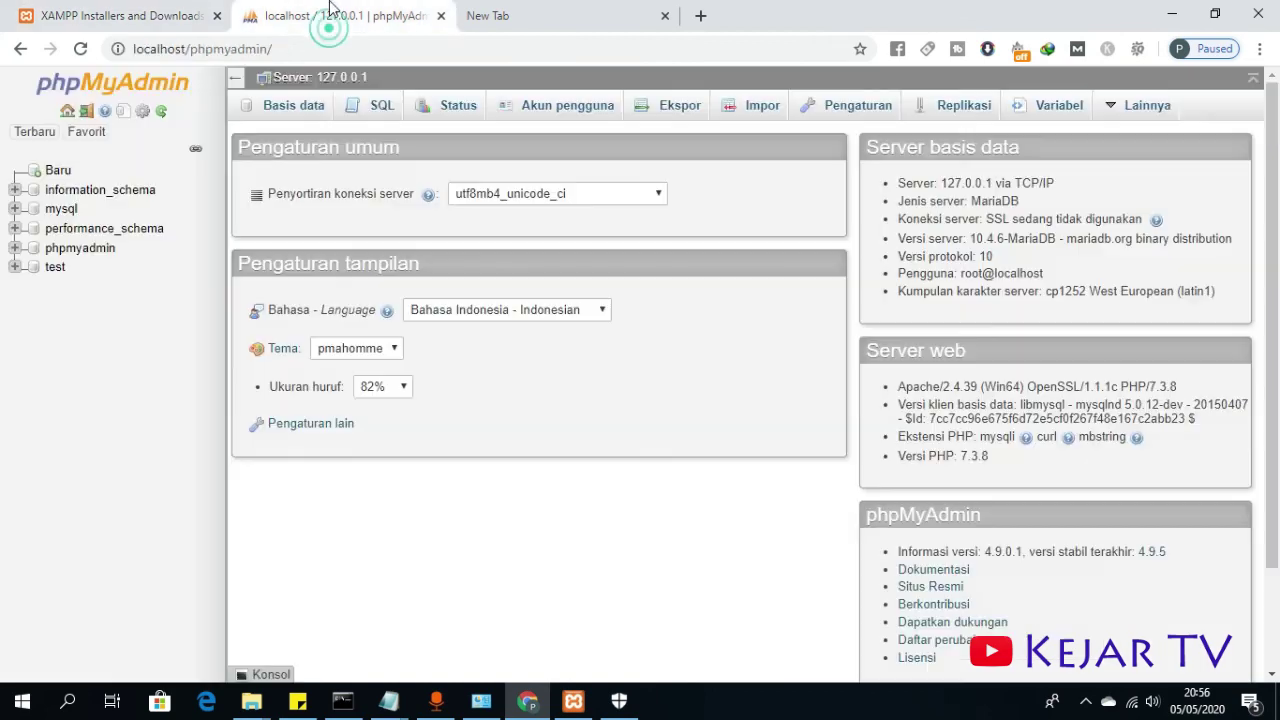